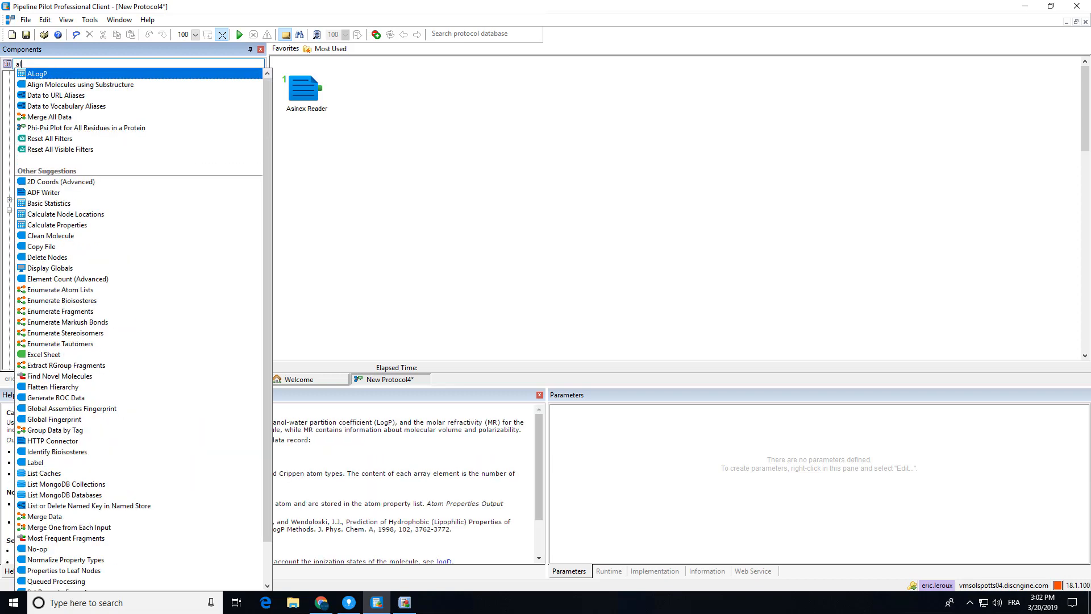
# - Add the ALogP and Molecule to Image components in sequence after the Asinex Reader
pyautogui.press('Return')
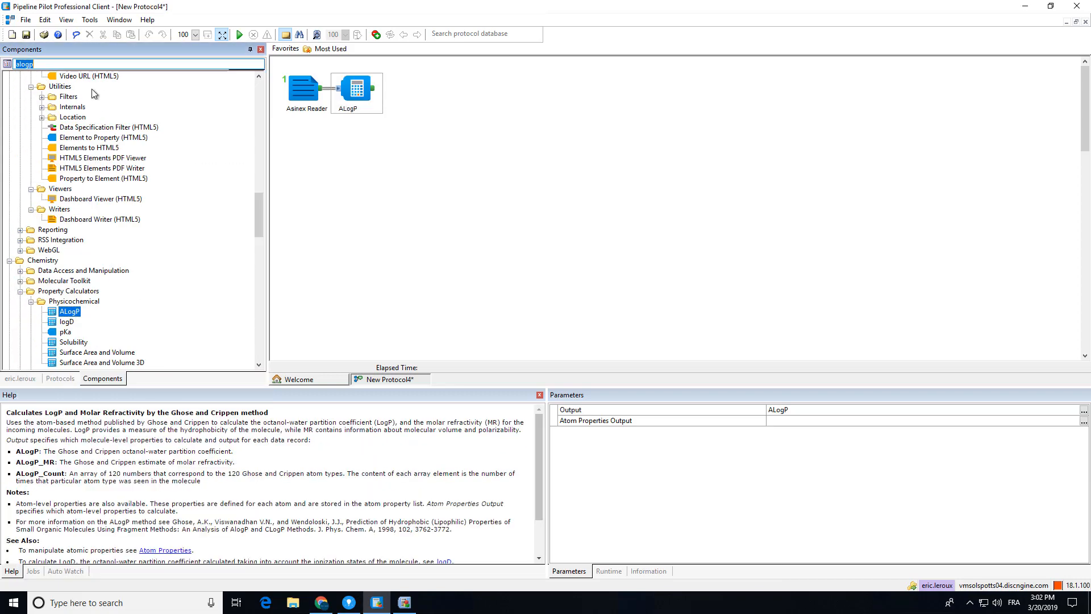
pyautogui.write('moelcu')
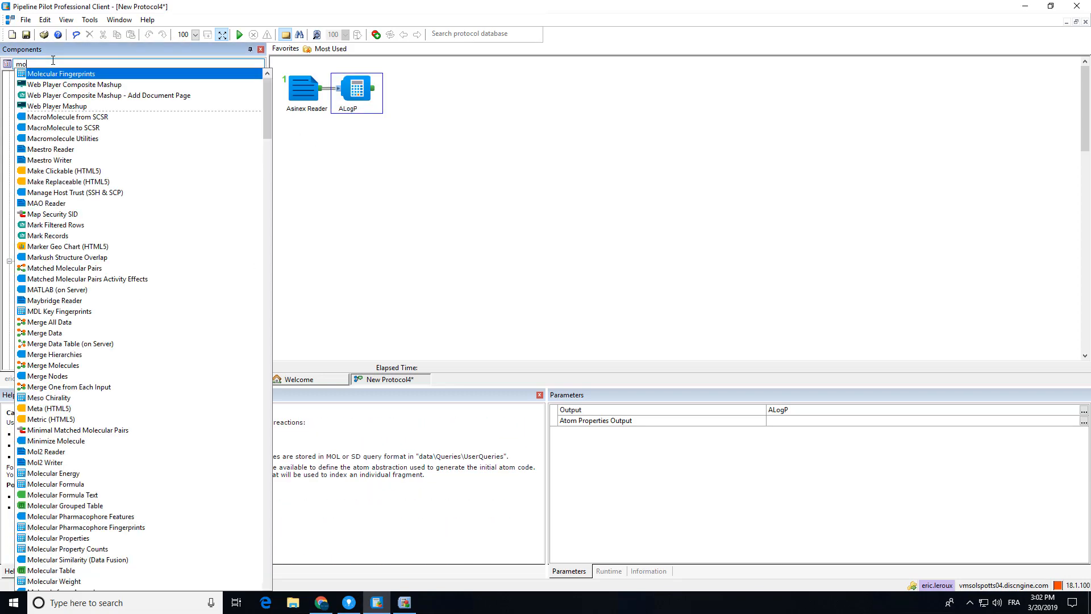
pyautogui.press('BackSpace')
pyautogui.press('BackSpace')
pyautogui.press('BackSpace')
pyautogui.write('le')
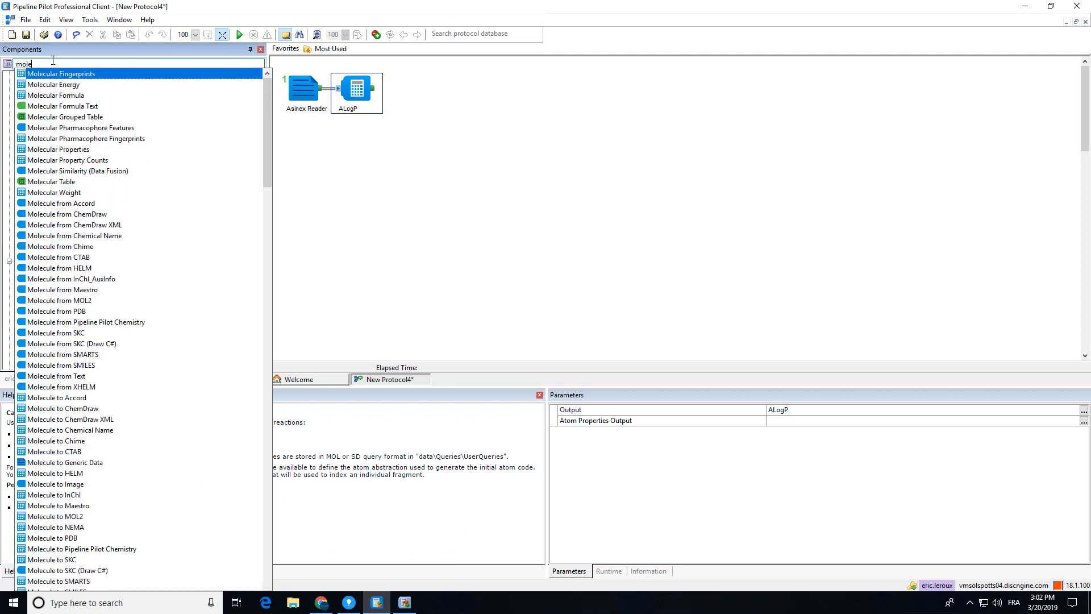
pyautogui.press('BackSpace')
pyautogui.press('BackSpace')
pyautogui.press('BackSpace')
pyautogui.press('BackSpace')
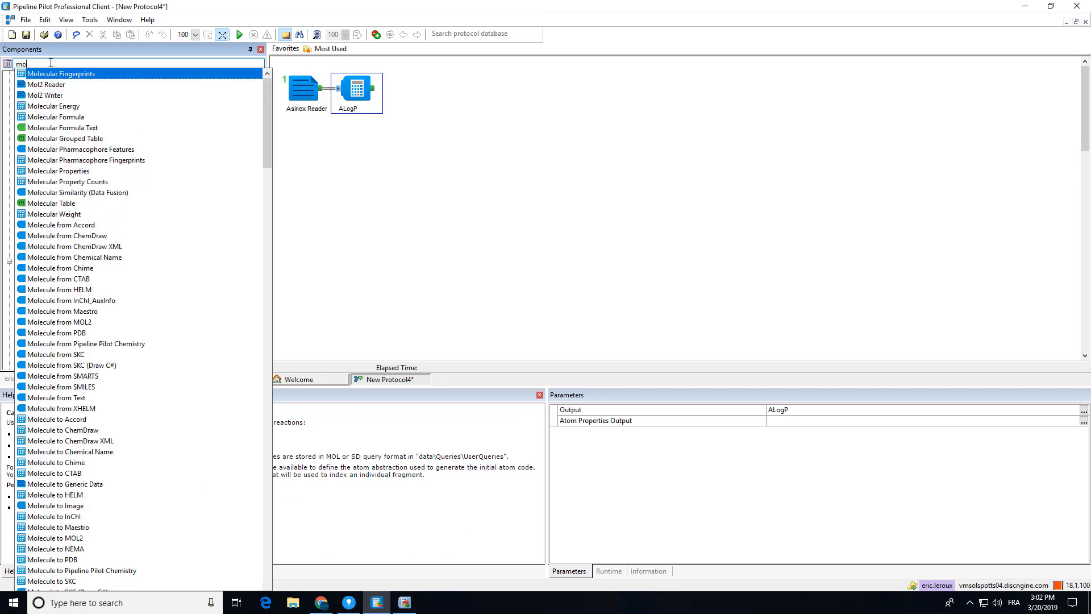
pyautogui.write('image')
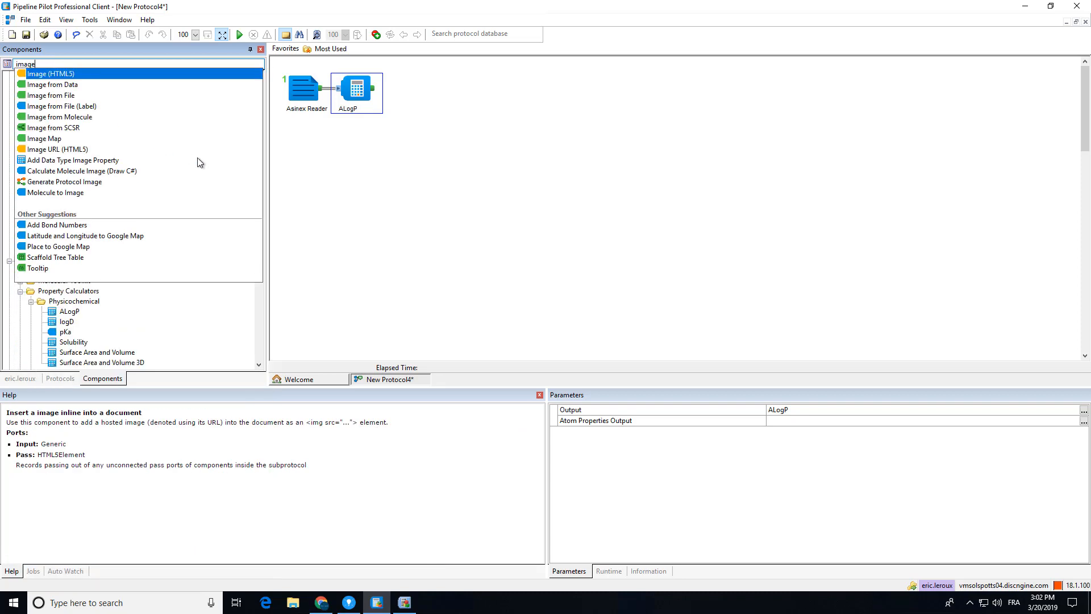
pyautogui.moveTo(67, 193); pyautogui.dragTo(378, 94)
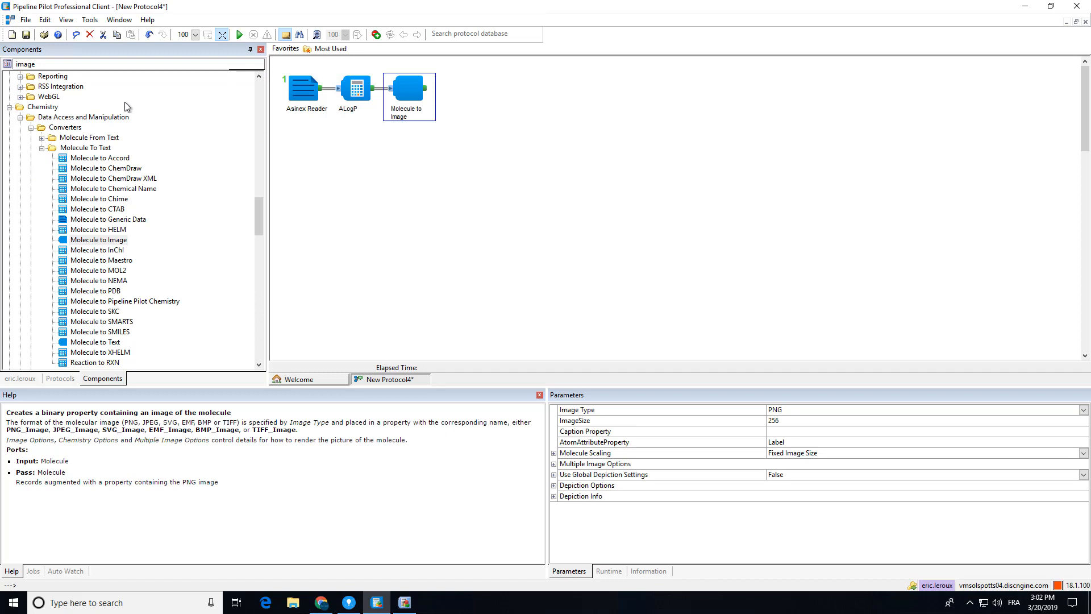
# - Find the SBDF Writer component and connect it after Molecule to Image
pyautogui.click(46, 65)
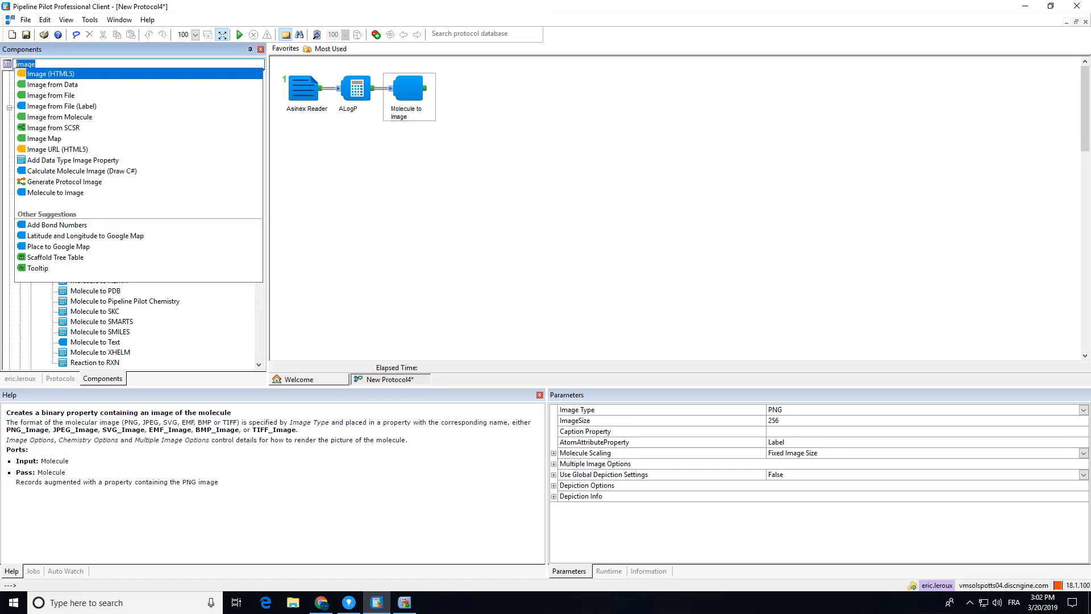
pyautogui.write('sbdf')
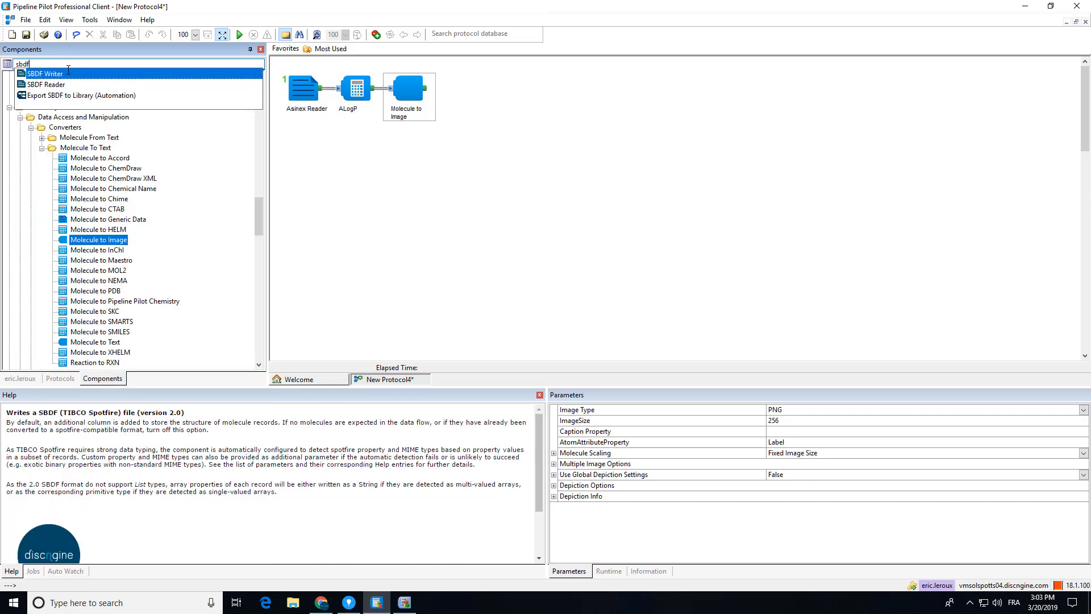
pyautogui.moveTo(68, 73); pyautogui.dragTo(461, 91)
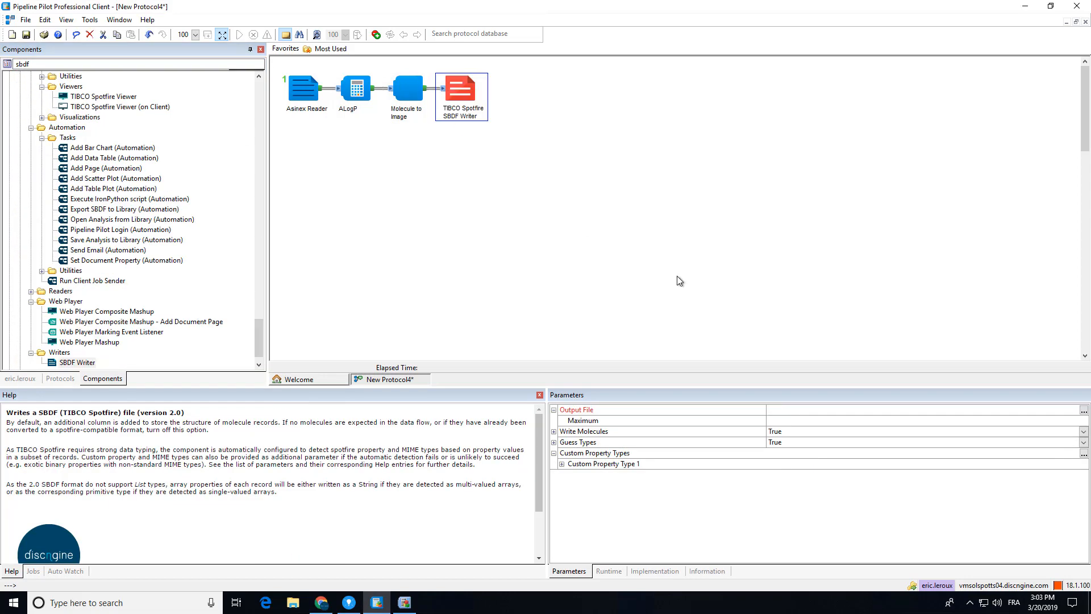
# - Set the SBDF Writer's Output File to $(rundirectory)/out.sbdf
pyautogui.click(782, 410)
pyautogui.write('$rundirectory')
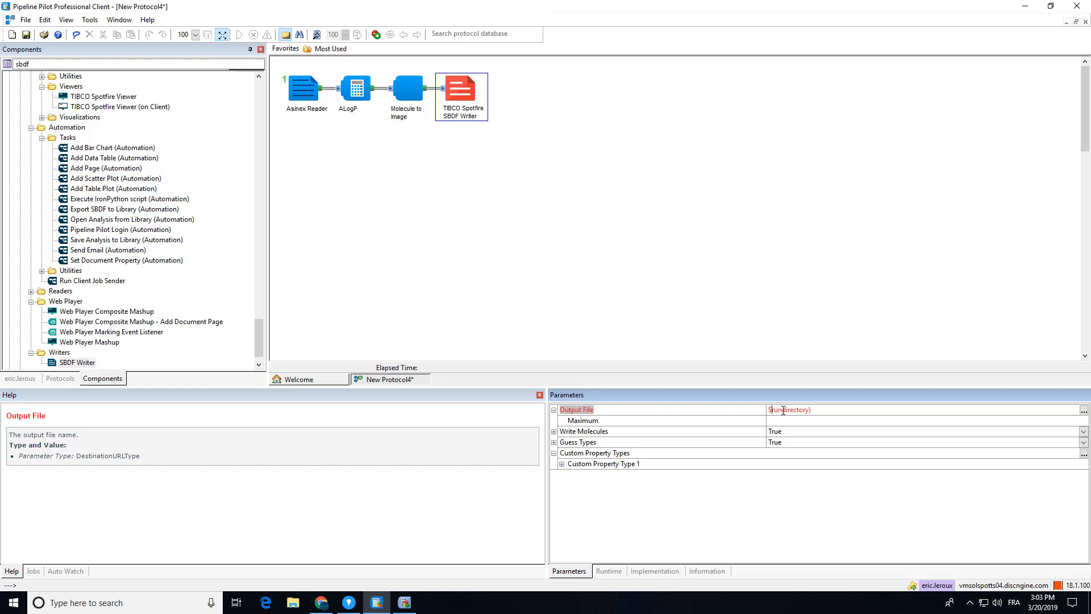
pyautogui.write('(')
pyautogui.press('End')
pyautogui.write('/out.sbdf')
pyautogui.click(738, 294)
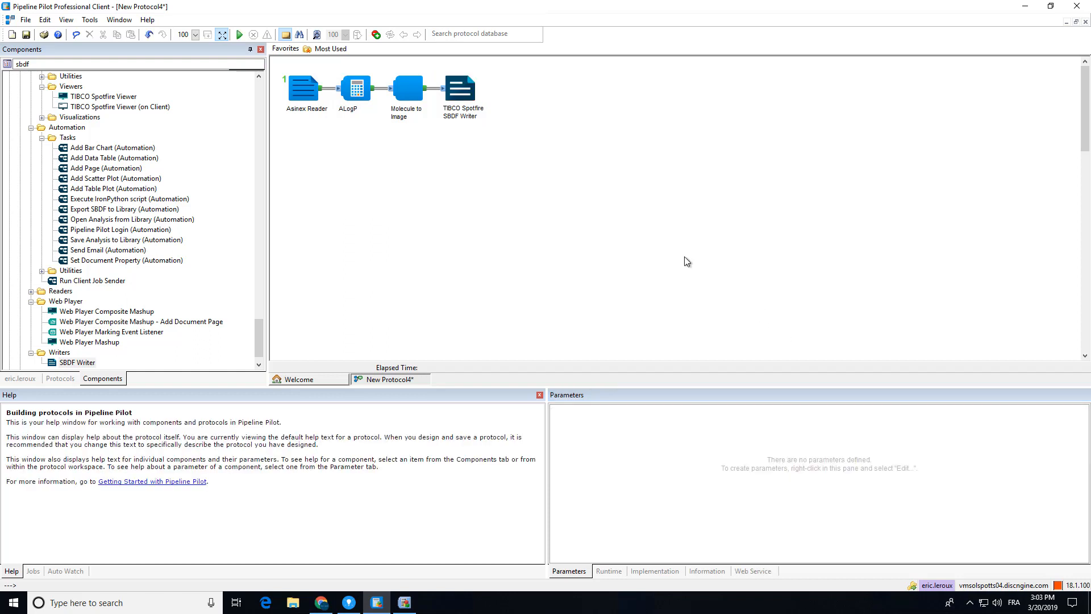
# - Promote the Asinex Reader's Maximum parameter to the parent protocol under the name Maximum
pyautogui.click(305, 86)
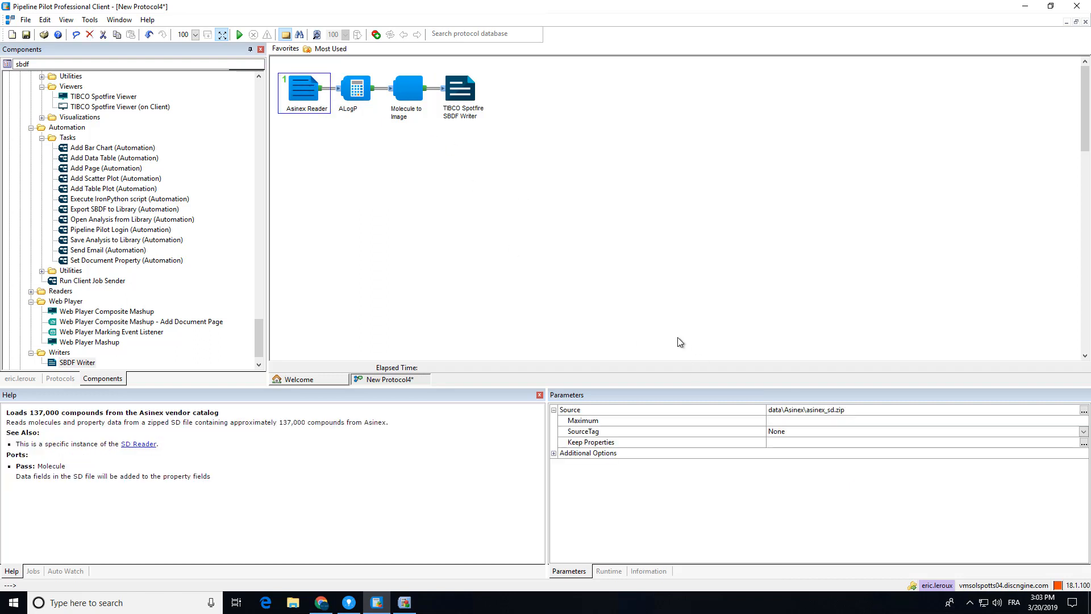
pyautogui.click(797, 421)
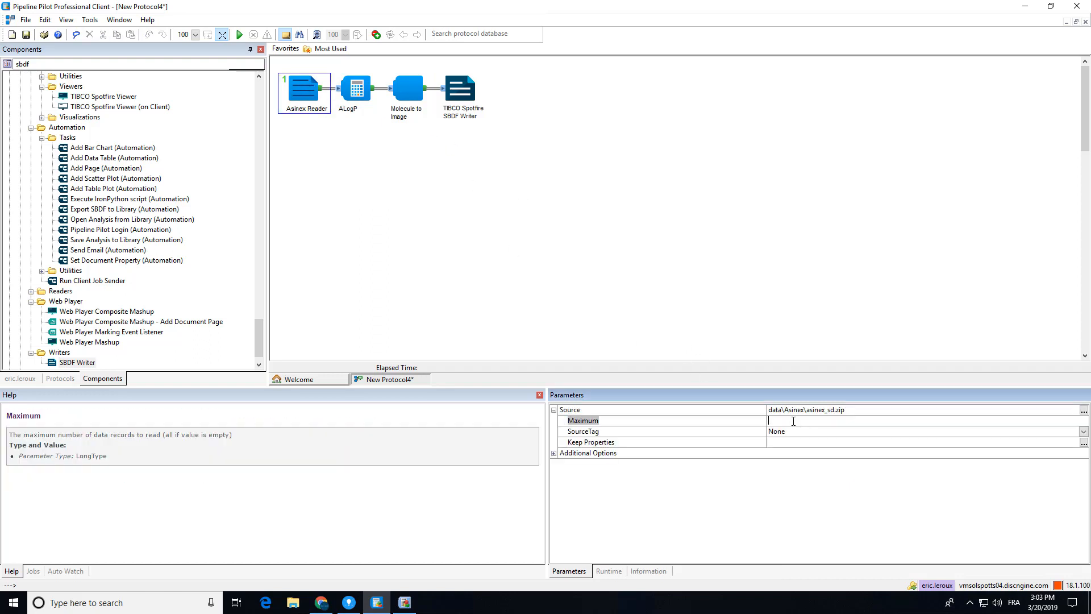
pyautogui.rightClick(658, 421)
pyautogui.click(708, 453)
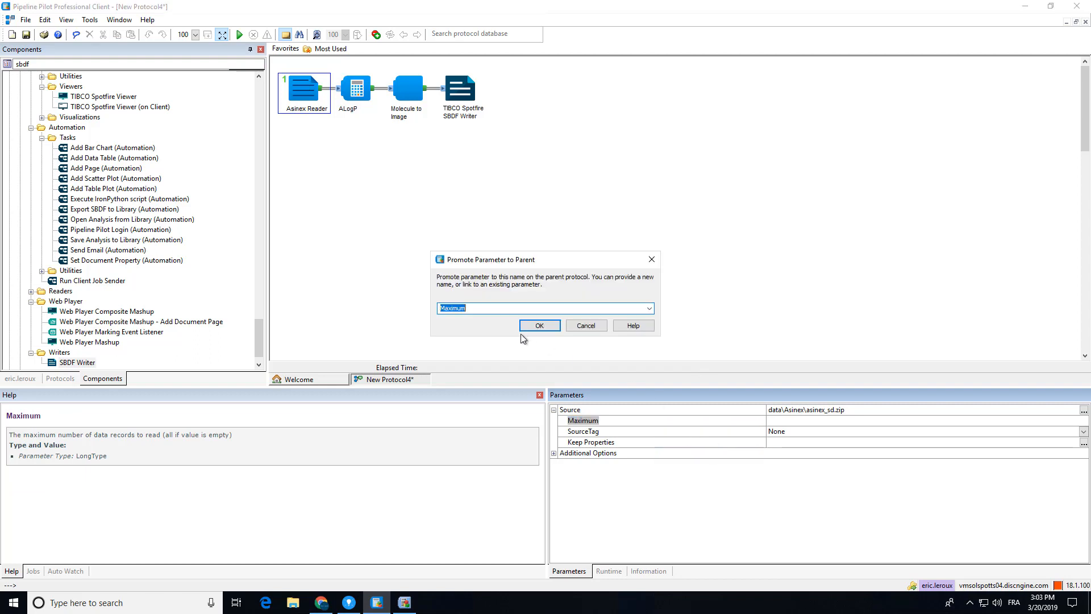
pyautogui.click(539, 325)
pyautogui.click(594, 312)
# - Set the protocol's Maximum parameter to 100 and run the protocol
pyautogui.click(785, 410)
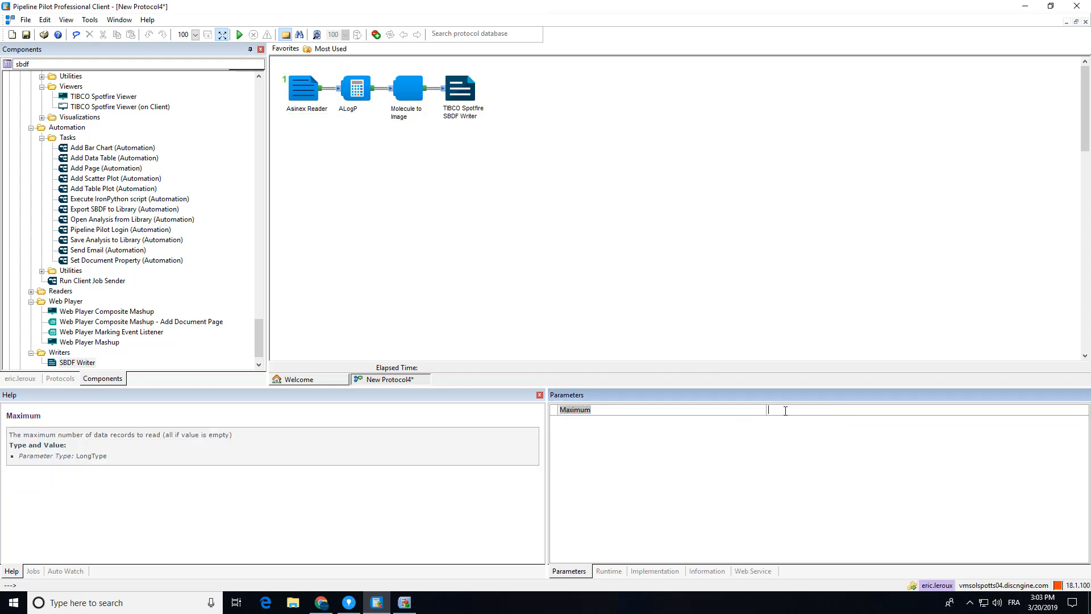
pyautogui.write('100')
pyautogui.press('Return')
pyautogui.click(543, 189)
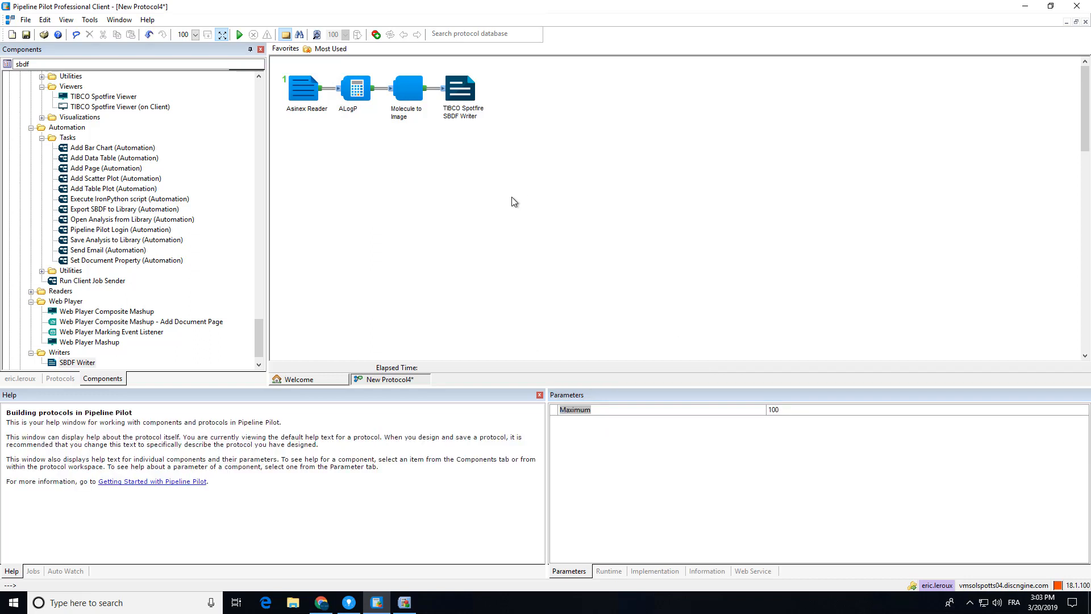
pyautogui.press('F5')
# - Save the protocol as "Asinex Data Loader" in the Protocols\Discngine\Data Functions folder
pyautogui.click(26, 21)
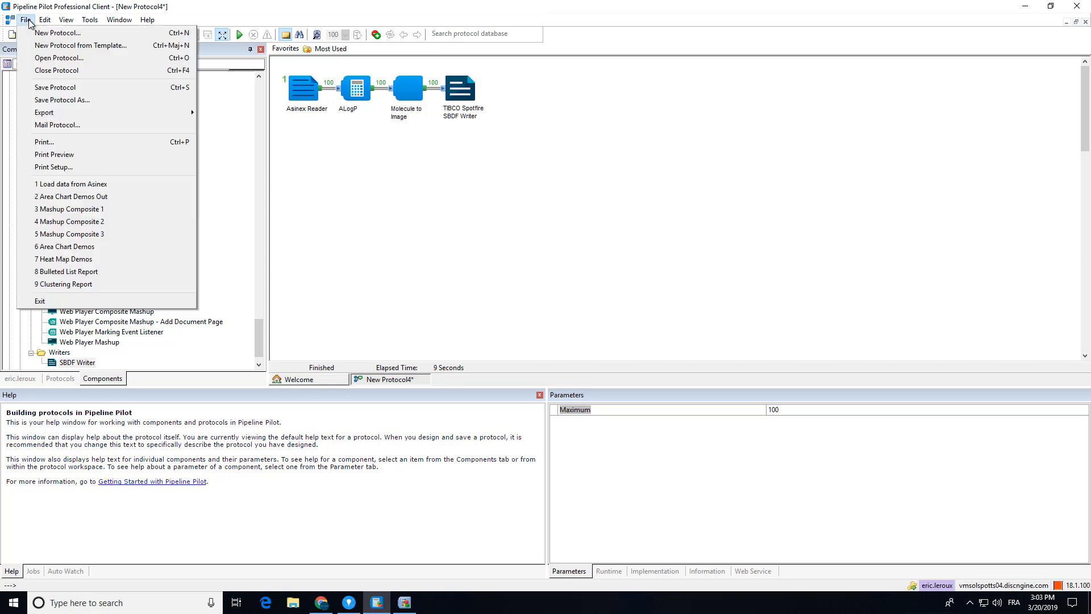
pyautogui.click(57, 100)
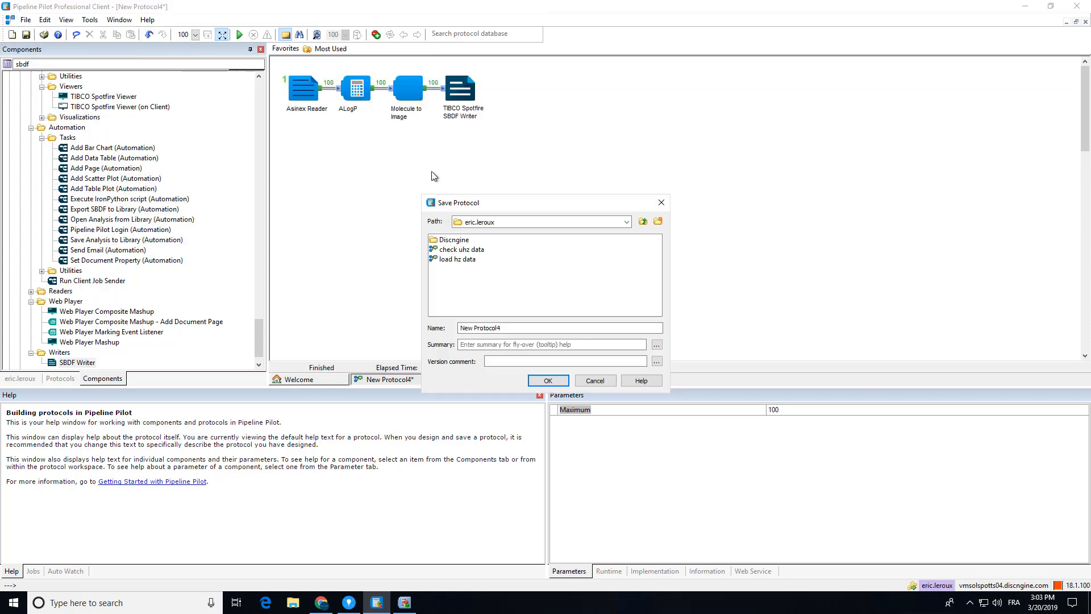
pyautogui.click(643, 221)
pyautogui.doubleClick(454, 250)
pyautogui.doubleClick(455, 252)
pyautogui.doubleClick(467, 241)
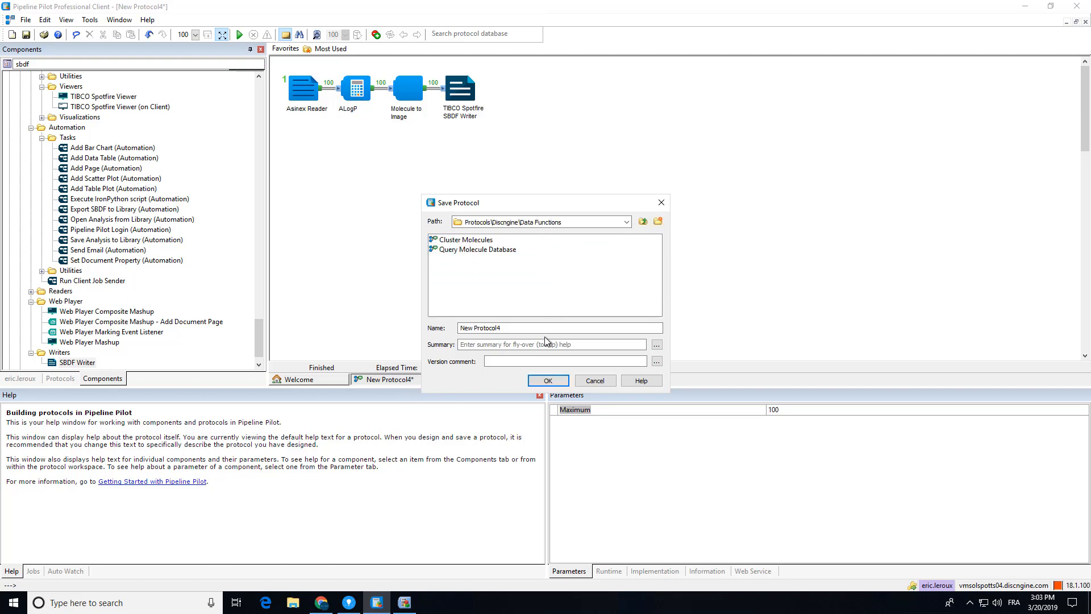
pyautogui.moveTo(528, 328); pyautogui.dragTo(418, 331)
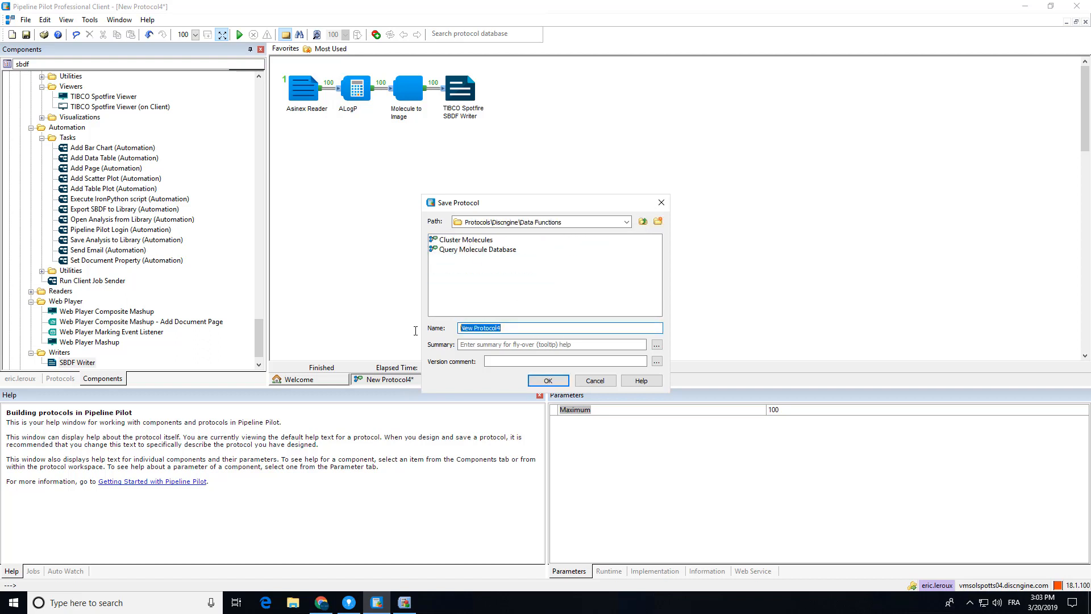
pyautogui.write('Asinex Data Loader')
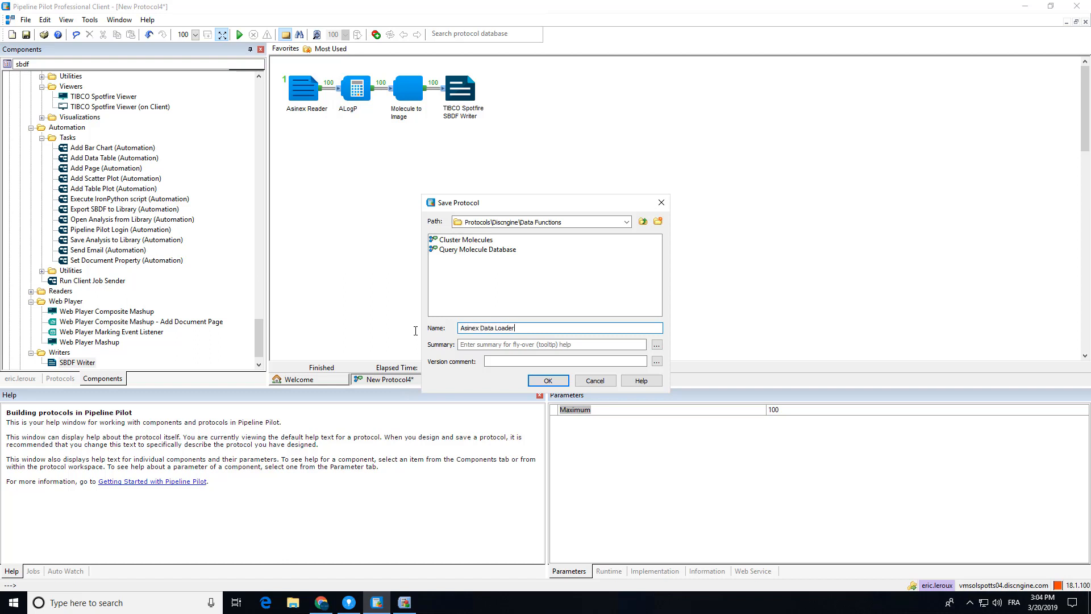
pyautogui.click(549, 381)
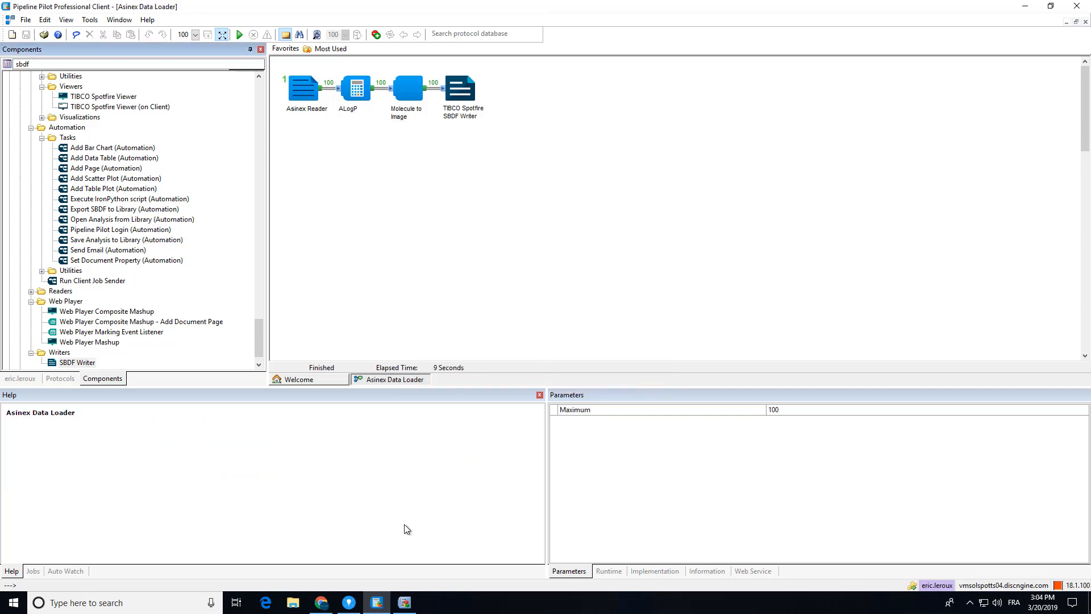
# - Switch to TIBCO Spotfire and, logging in with the saved credentials, register the Asinex Data Loader protocol as a new Pipeline Pilot data function
pyautogui.click(355, 604)
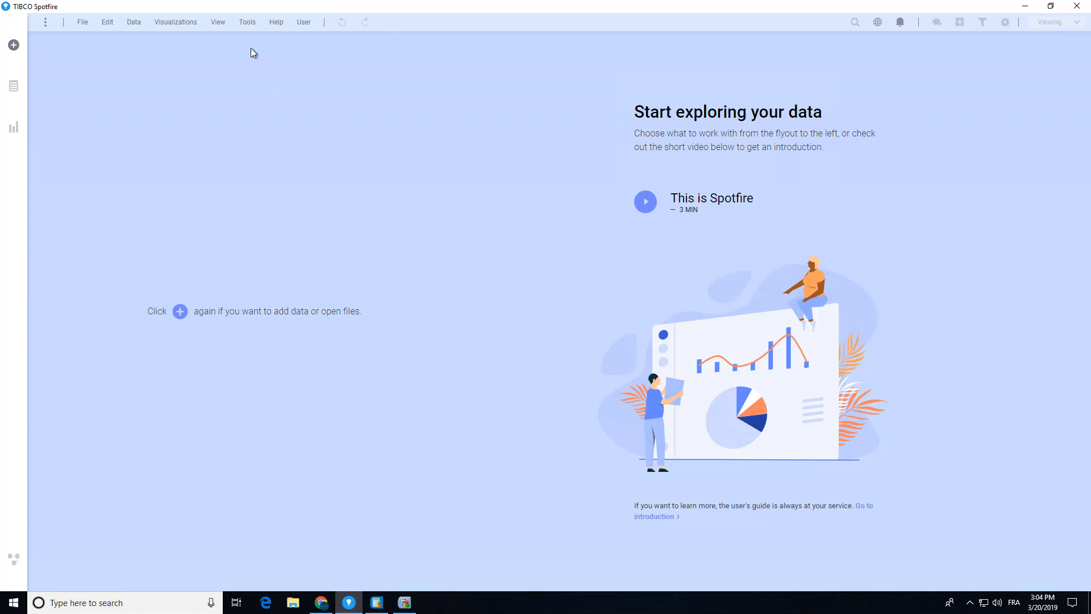
pyautogui.click(248, 24)
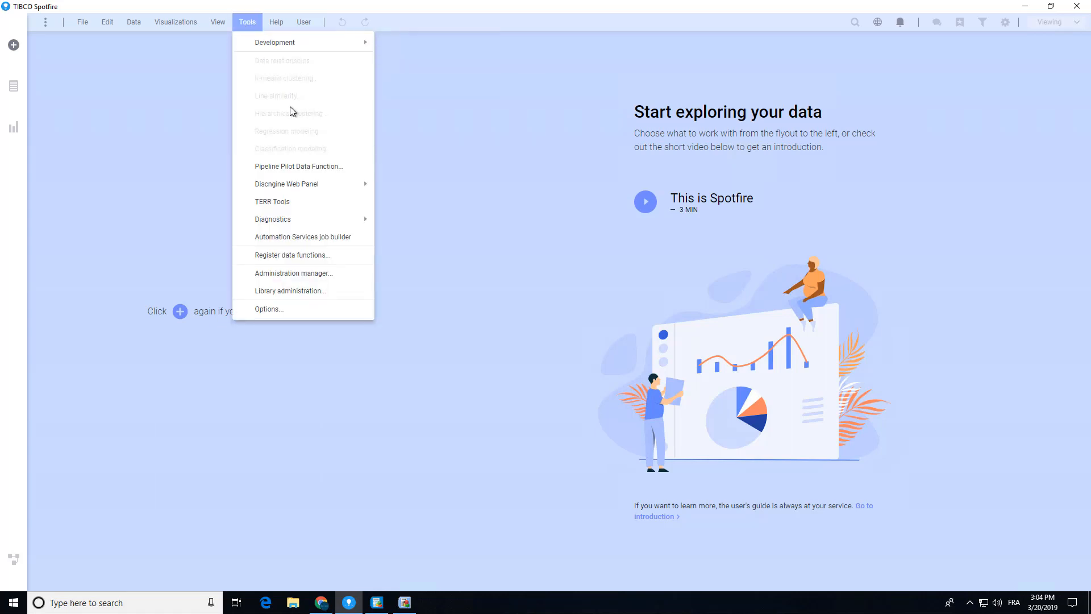
pyautogui.click(287, 167)
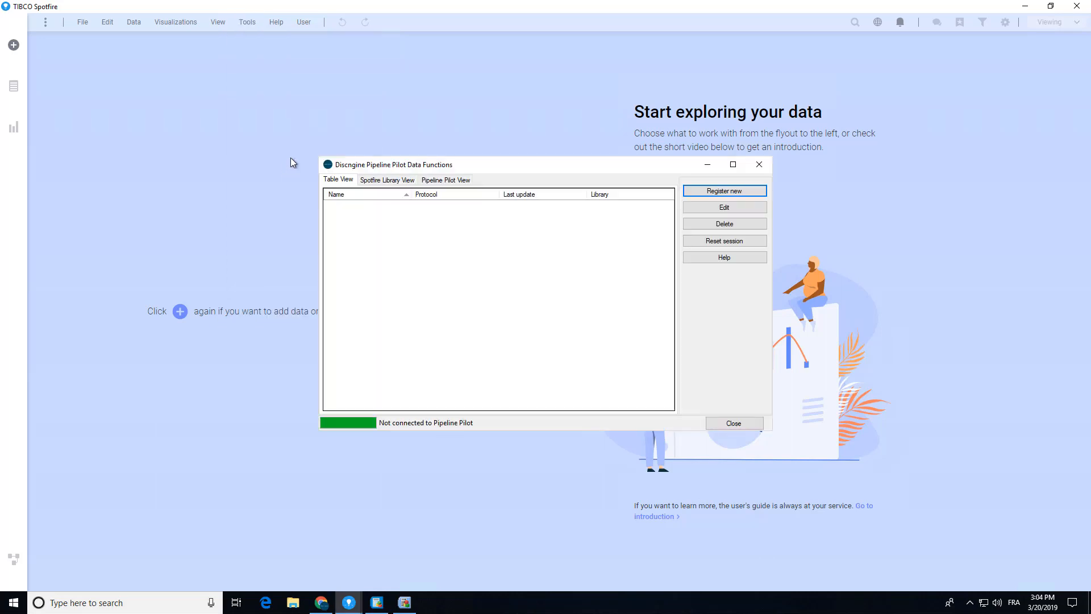
pyautogui.click(706, 191)
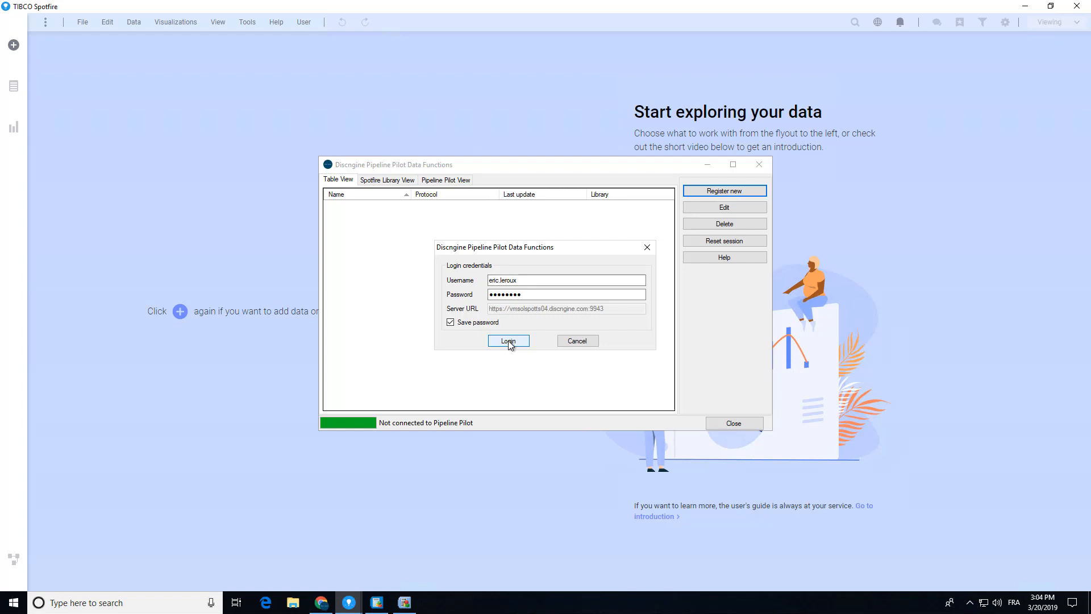
pyautogui.click(508, 341)
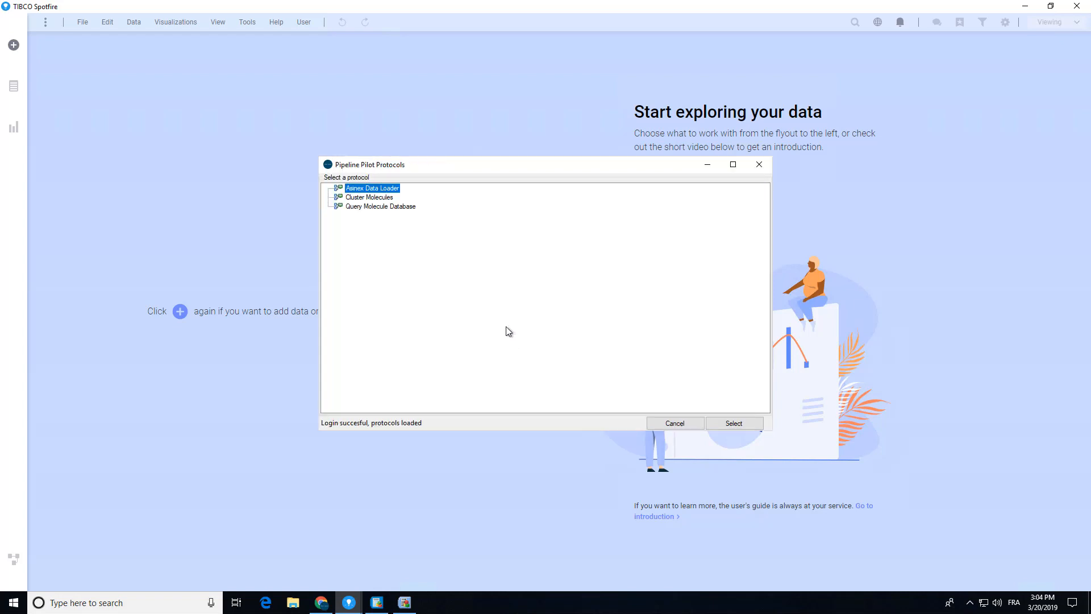
pyautogui.doubleClick(364, 192)
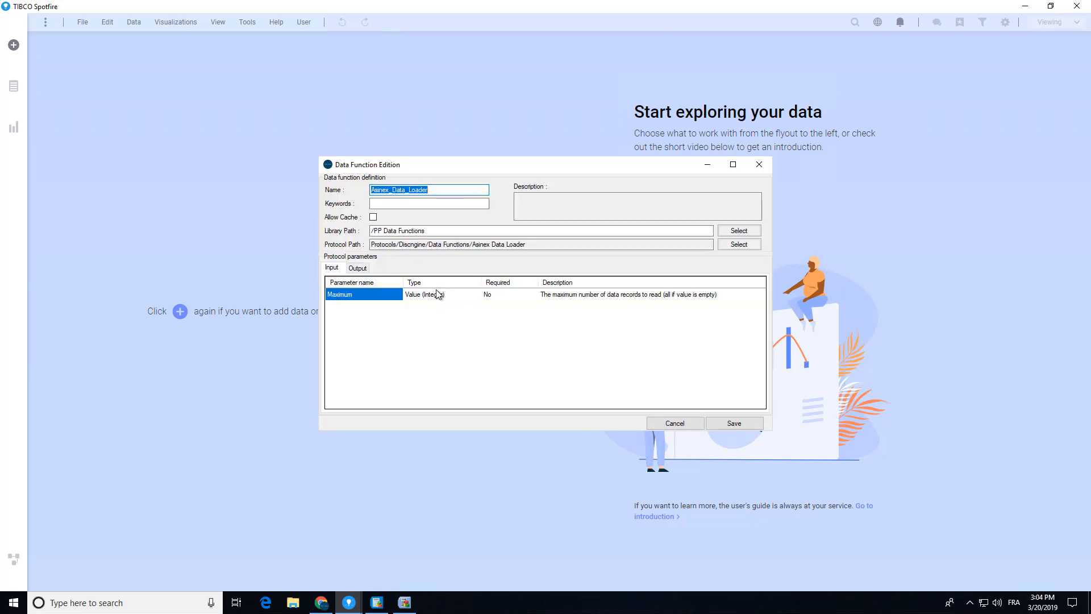
pyautogui.click(732, 423)
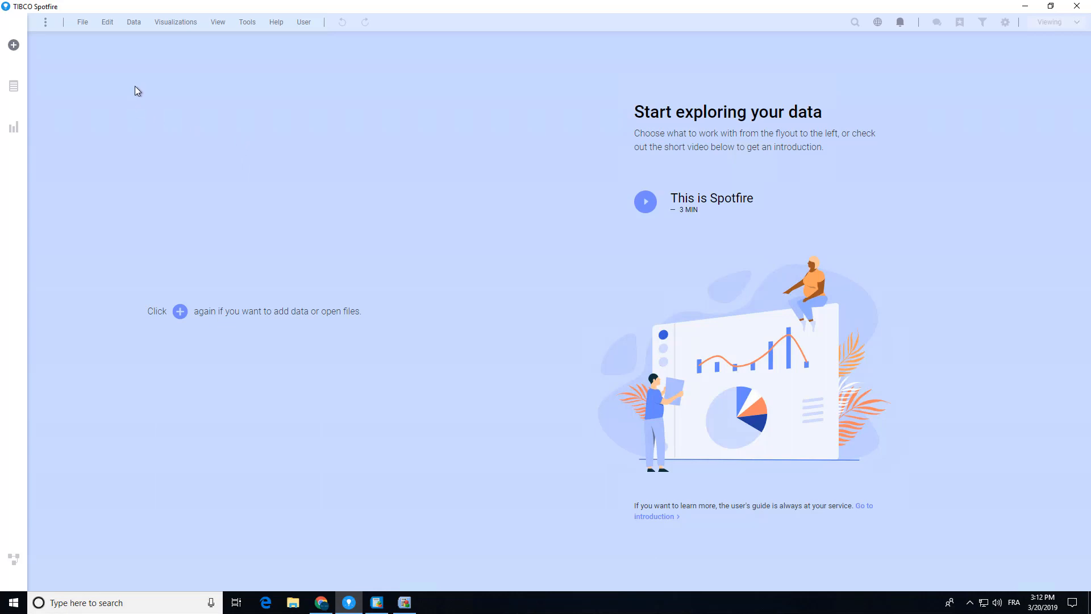
# - Open the Asinex_Data_Loader data function from PP Data Functions in the library
pyautogui.click(14, 47)
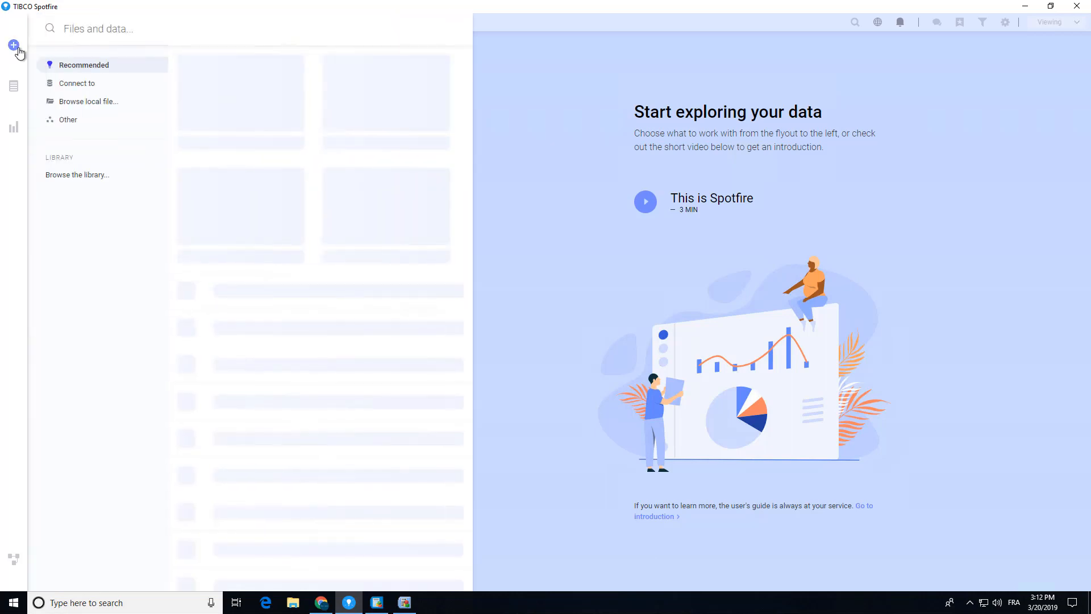
pyautogui.click(80, 175)
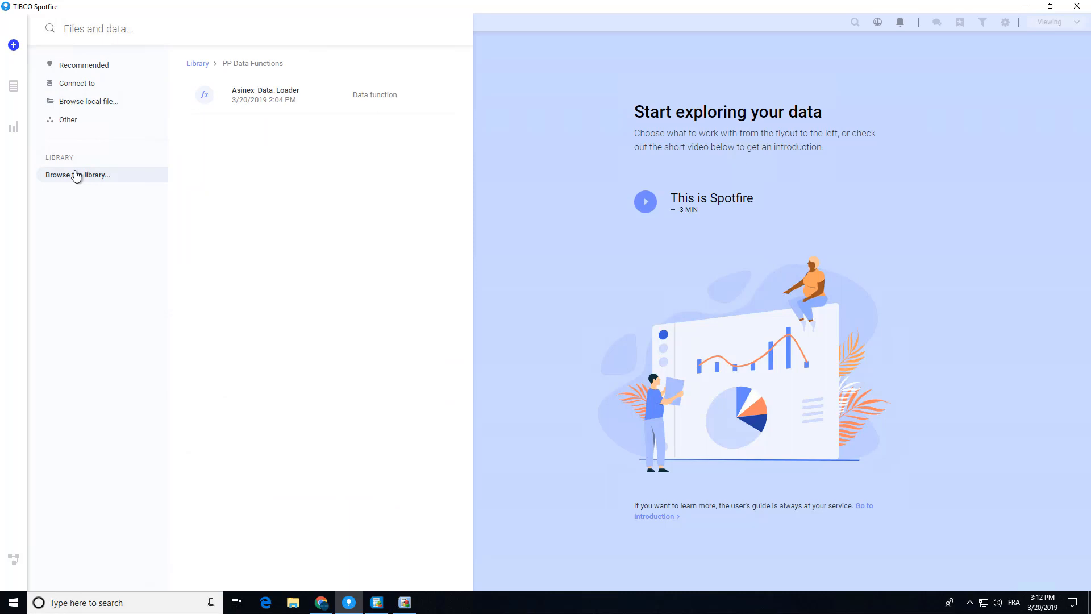
pyautogui.doubleClick(267, 94)
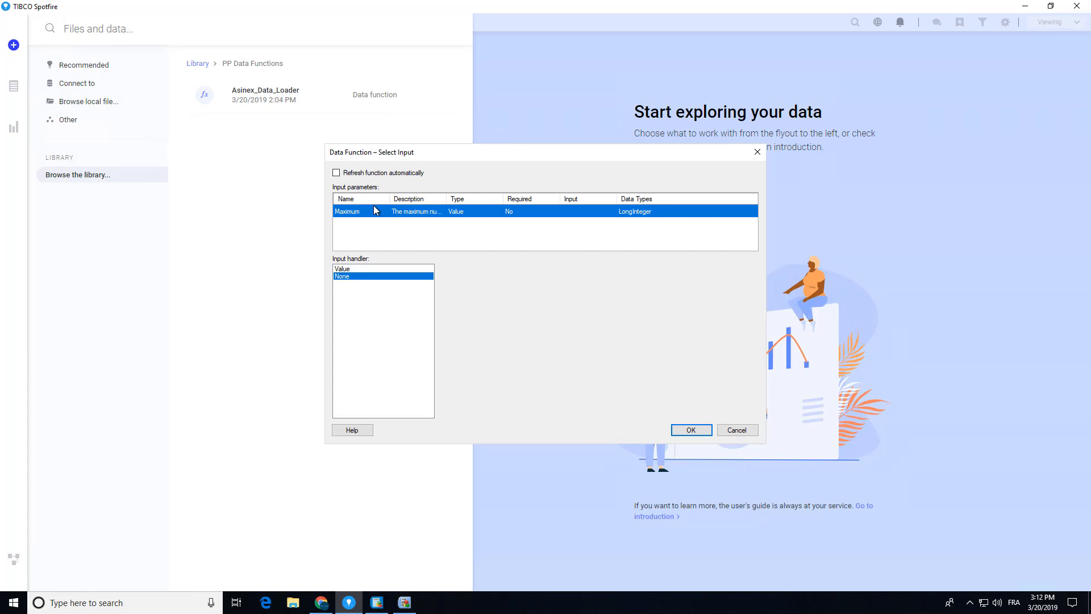
# - Supply the Maximum input as a fixed value of 50 and confirm the data function inputs
pyautogui.click(348, 268)
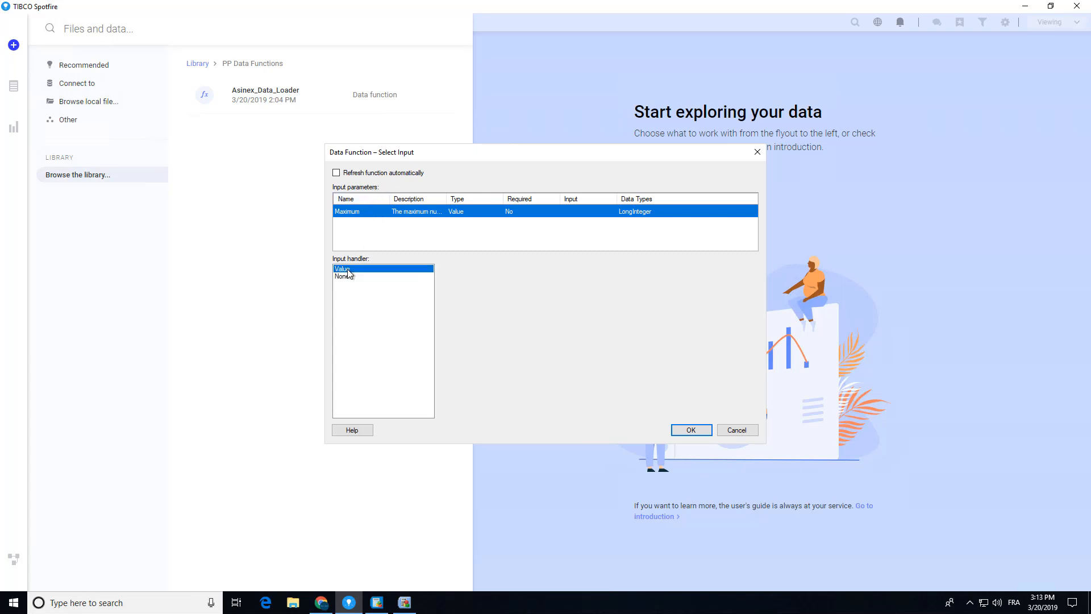
pyautogui.click(491, 274)
pyautogui.write('50')
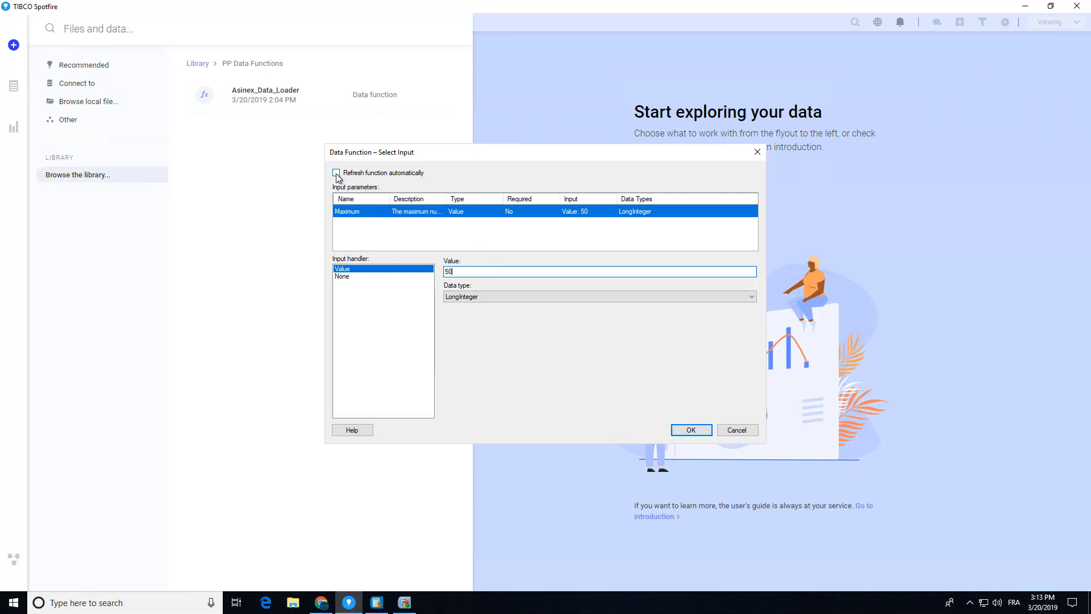
pyautogui.click(701, 430)
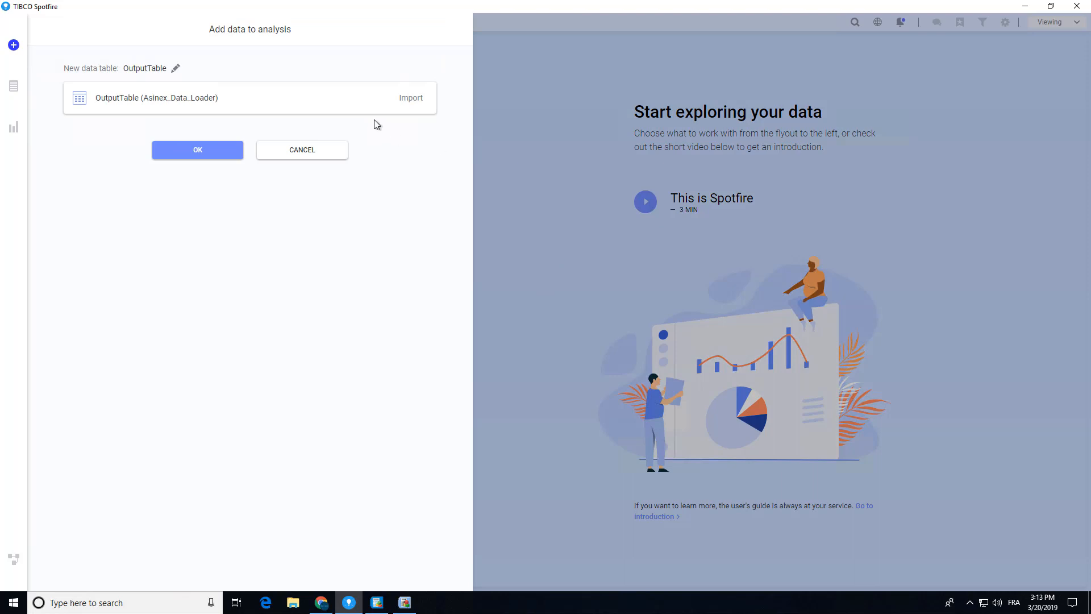
# - Import the OutputTable data from Asinex_Data_Loader into the analysis and show it in a table visualization
pyautogui.click(209, 150)
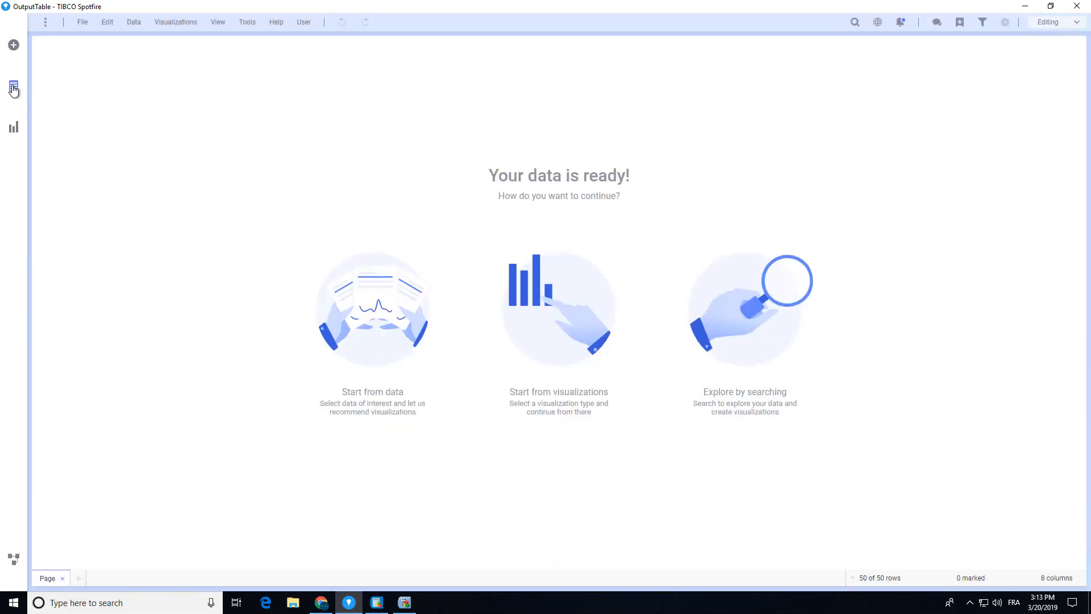
pyautogui.click(13, 88)
pyautogui.click(15, 128)
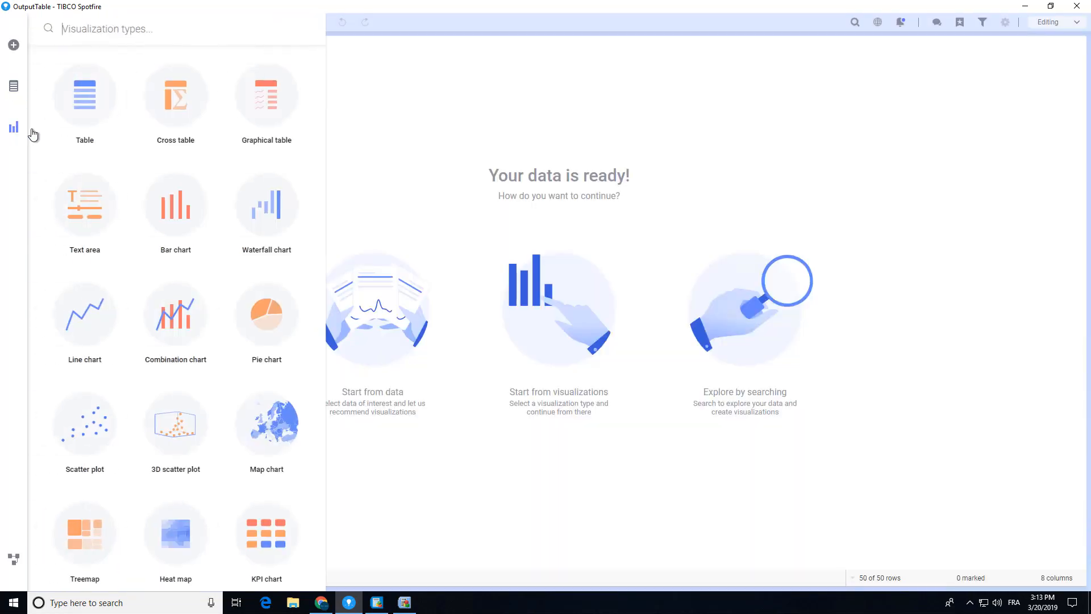
pyautogui.click(88, 110)
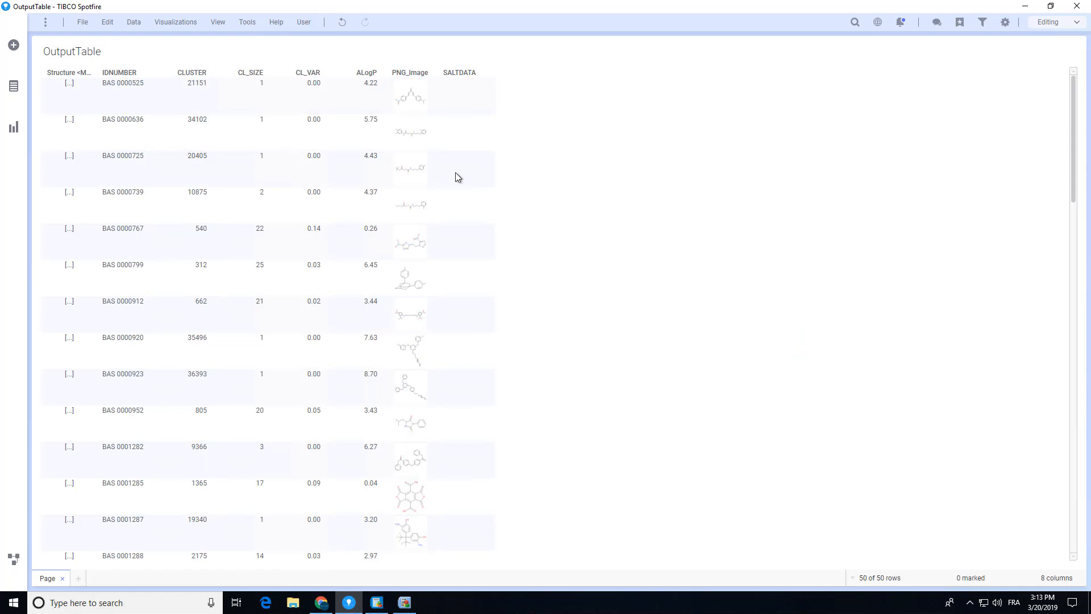
# - Set the Maximum input value of the Asinex_Data_Loader data function to 500 and close the data function properties
pyautogui.click(110, 24)
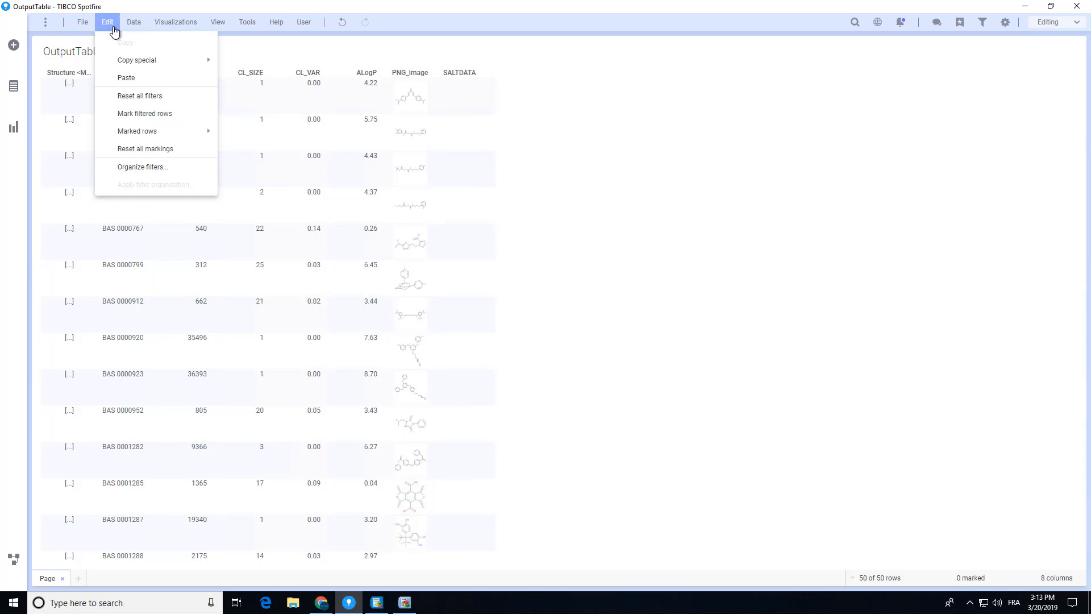
pyautogui.click(134, 23)
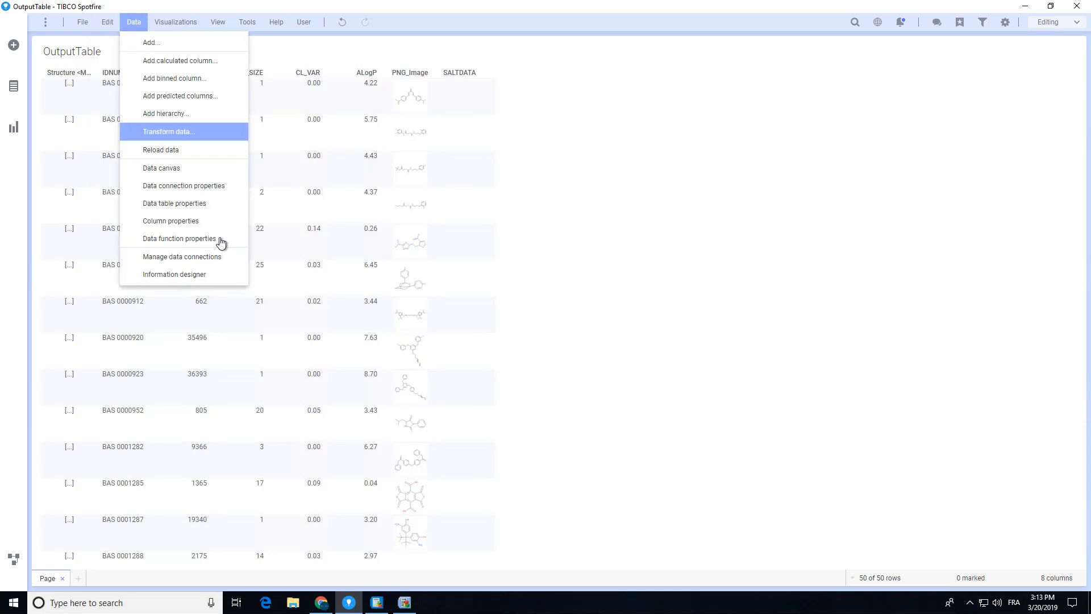
pyautogui.click(203, 246)
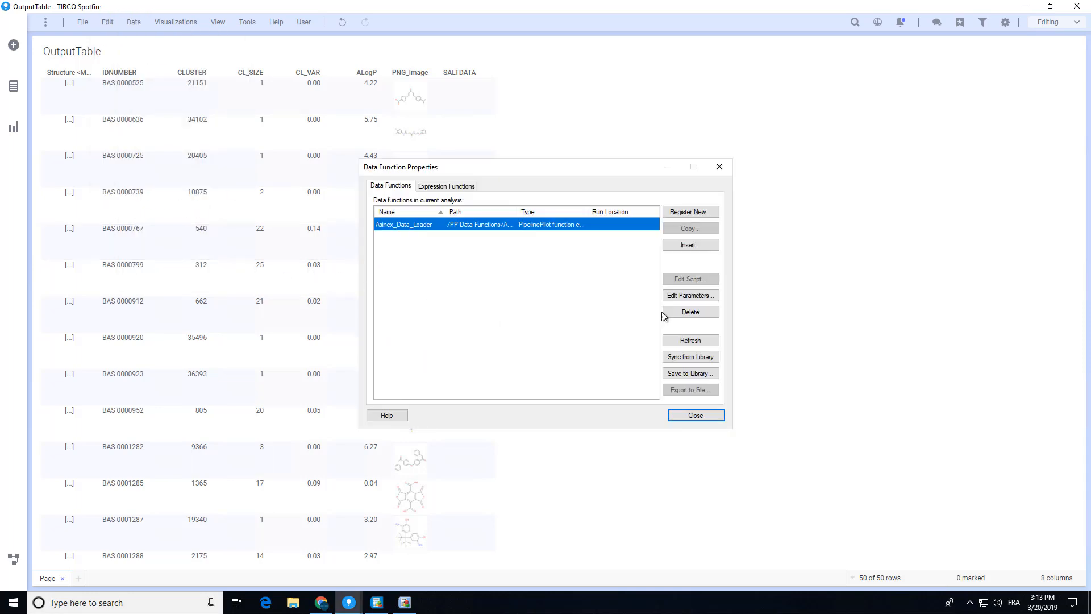
pyautogui.click(685, 296)
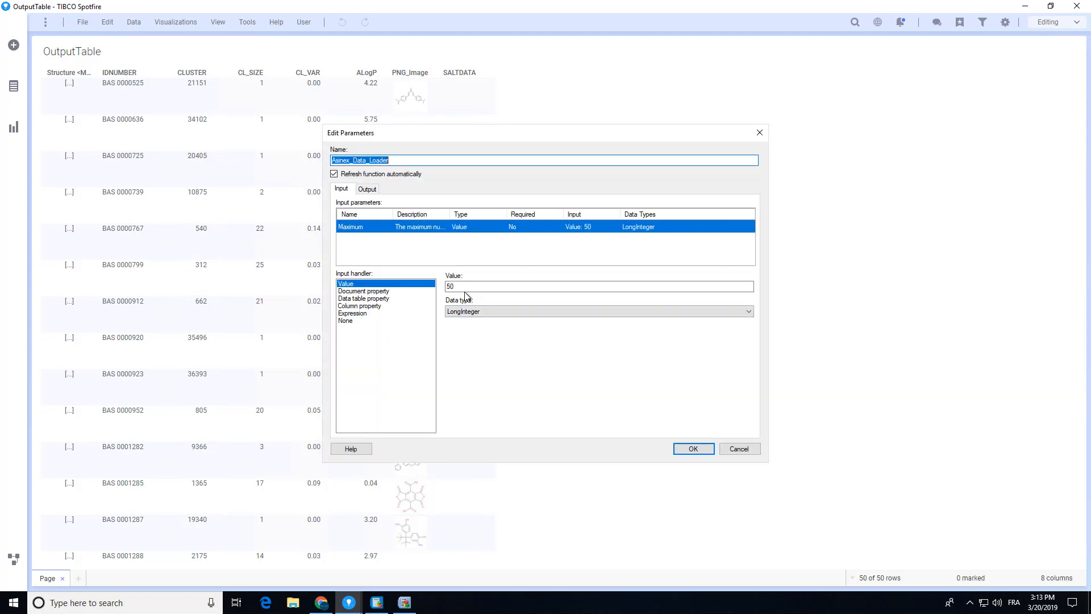
pyautogui.click(470, 286)
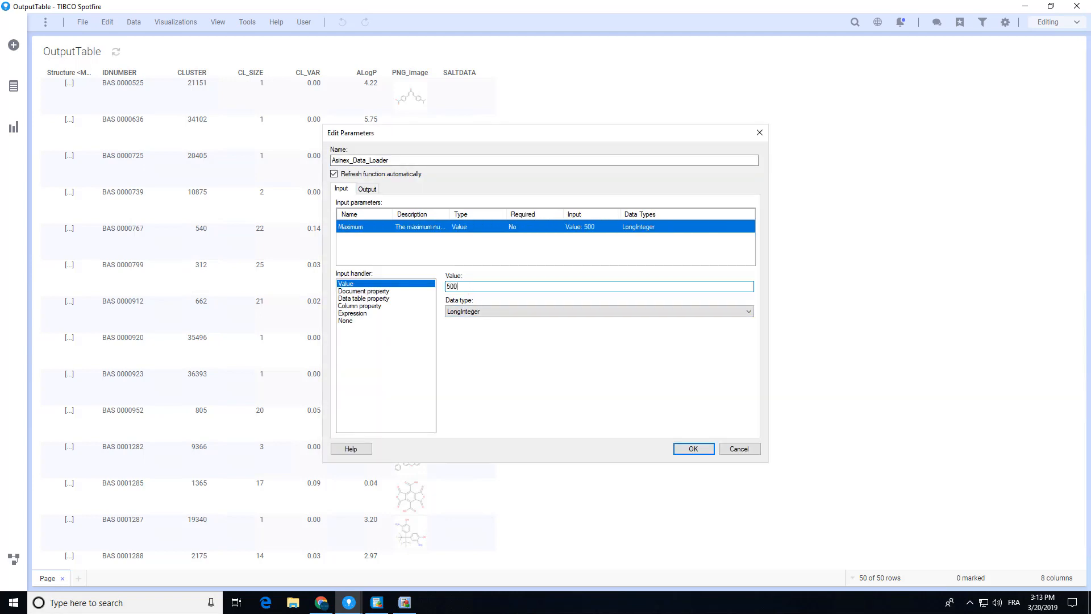
pyautogui.click(693, 448)
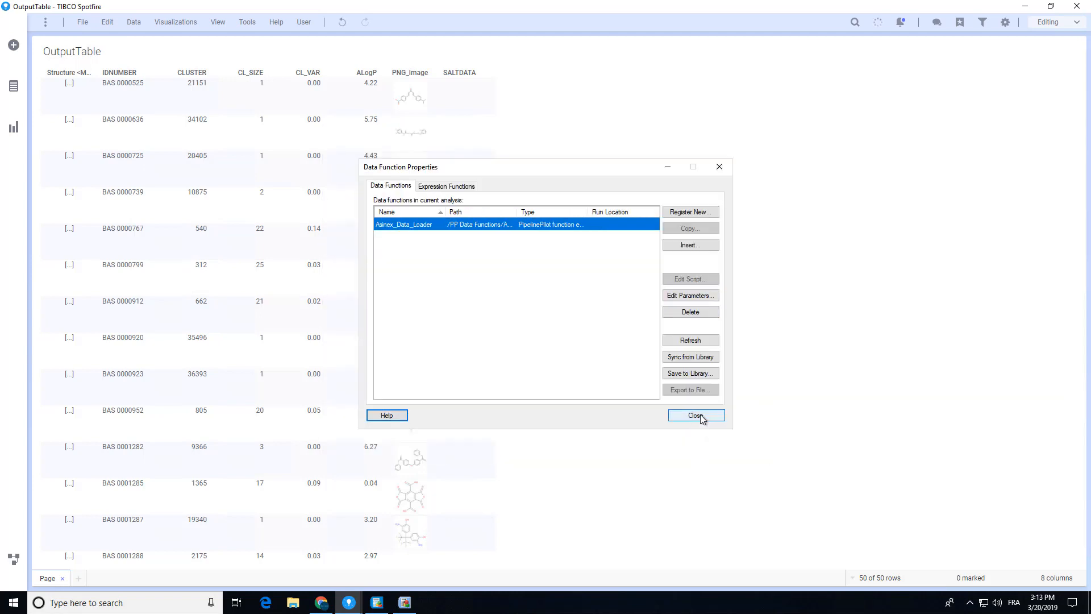
pyautogui.click(695, 414)
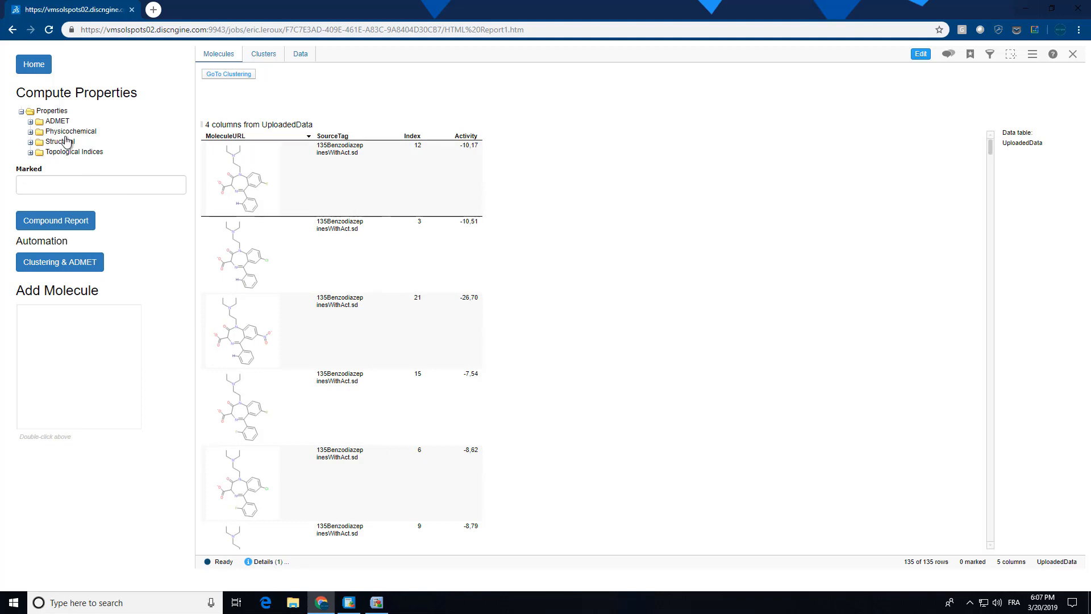
# - Compute the physicochemical properties ALogP and Molecular_Solubility for the uploaded molecules in the web report
pyautogui.click(31, 133)
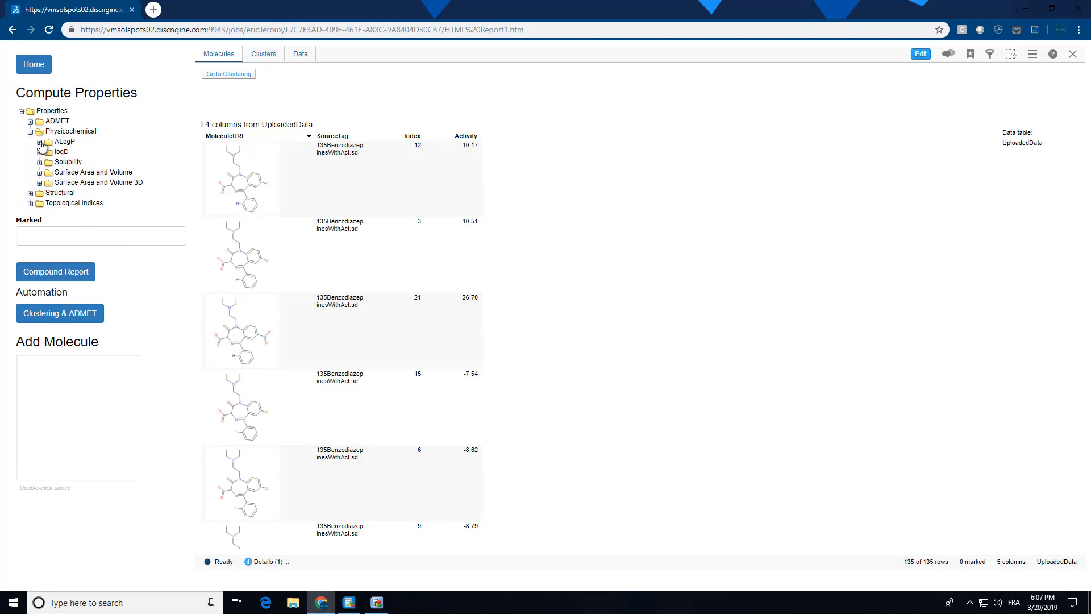
pyautogui.click(39, 142)
pyautogui.click(74, 152)
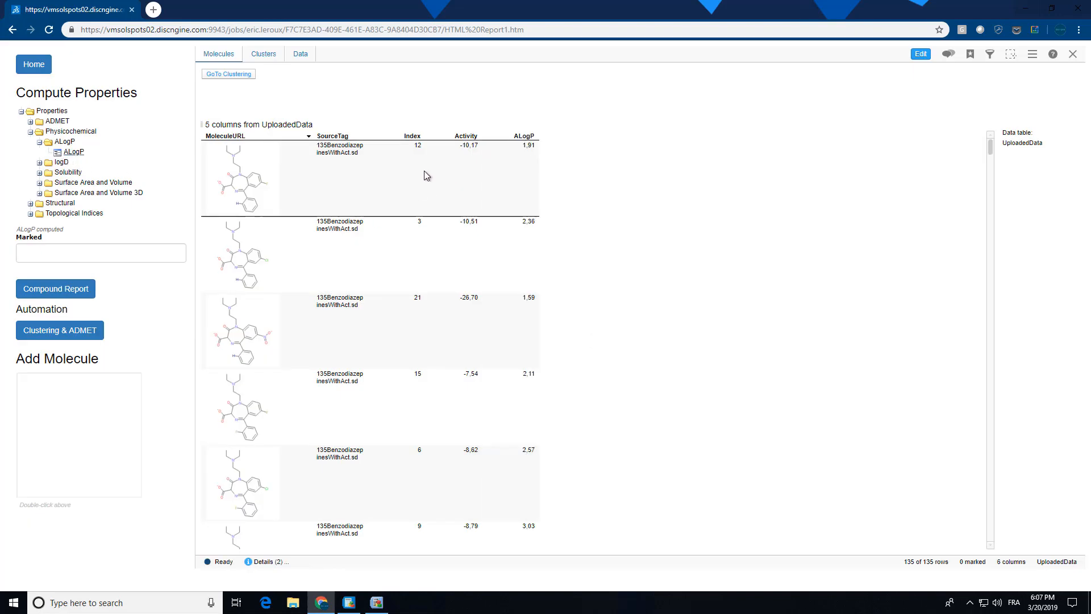
pyautogui.click(39, 174)
pyautogui.doubleClick(79, 183)
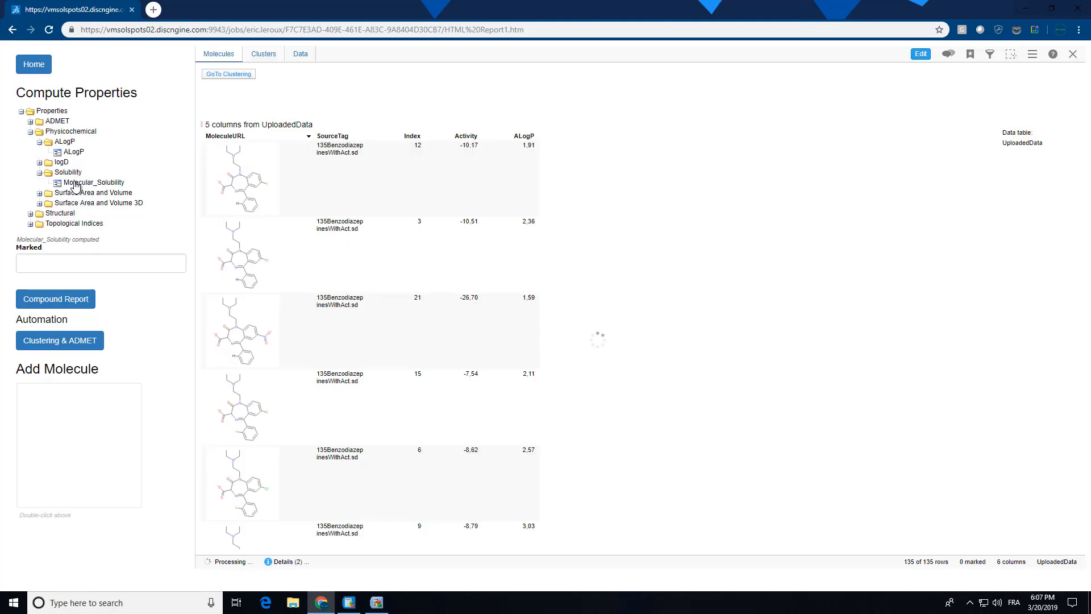
# - Run Pipeline Pilot clustering with the FCFP_4 fingerprint and an average of 20 molecules per cluster
pyautogui.click(269, 57)
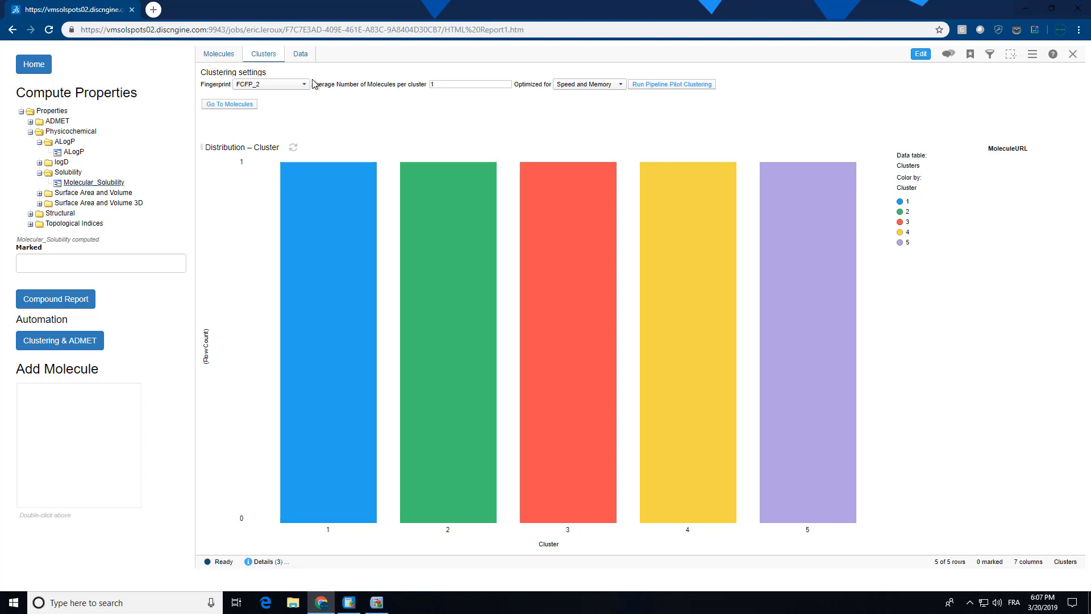
pyautogui.click(275, 85)
pyautogui.click(277, 114)
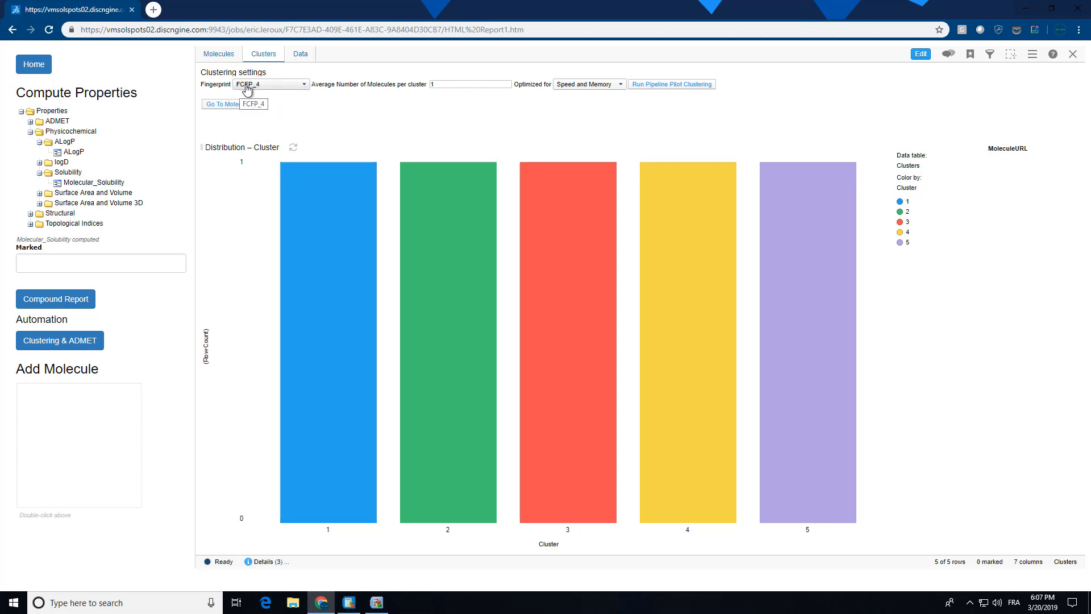
pyautogui.doubleClick(455, 85)
pyautogui.write('20')
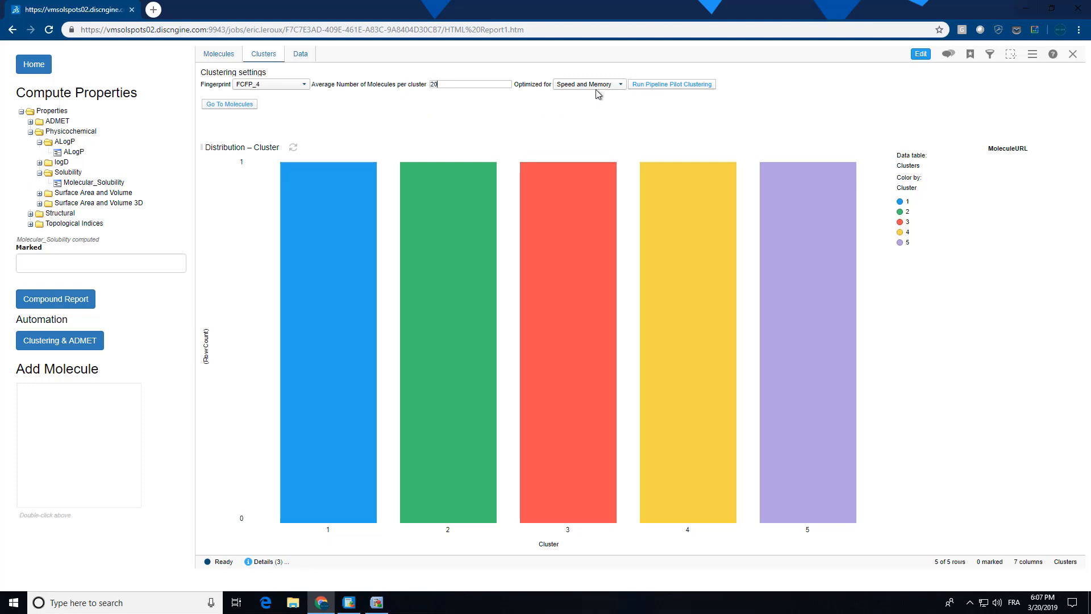
pyautogui.click(654, 85)
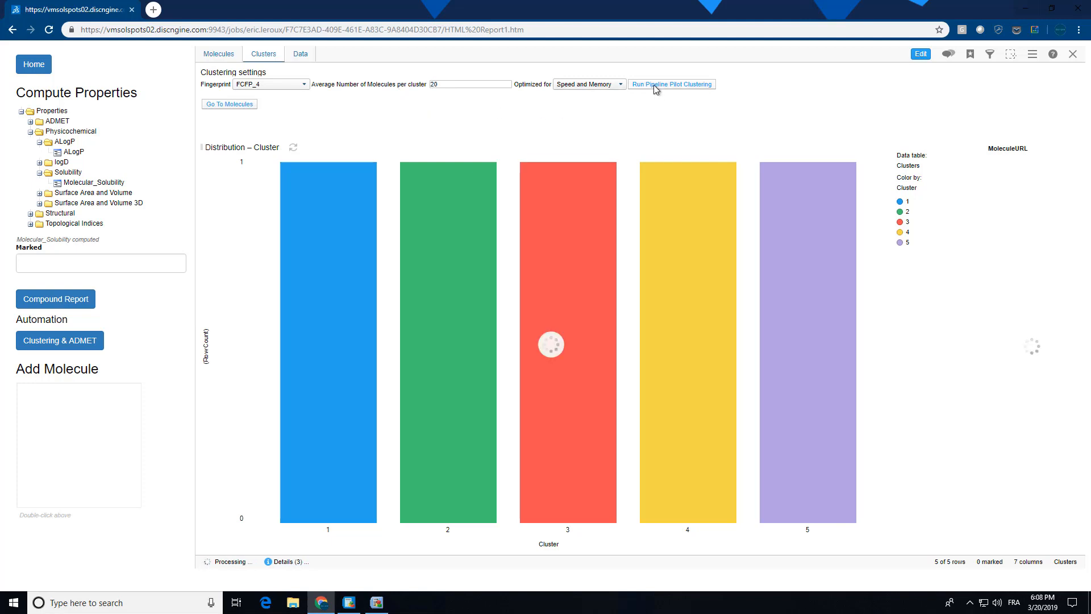